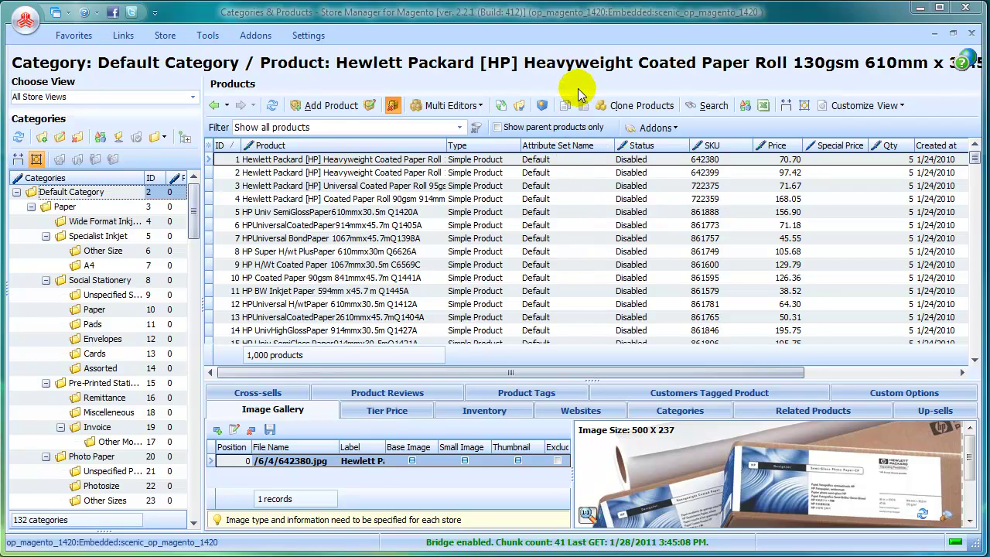
Filter the product list to the Default attribute set
{"action": "left_click", "coordinate": [481, 106]}
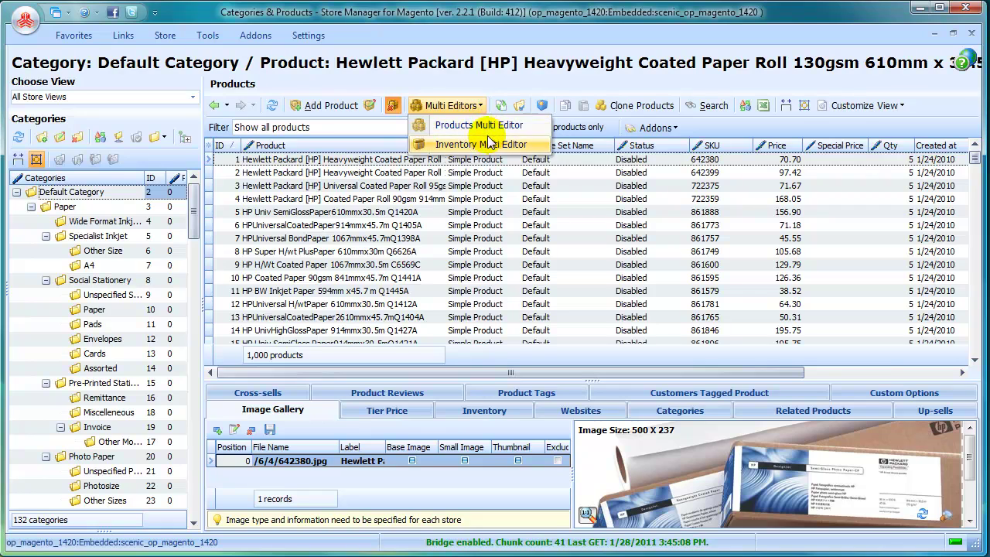
{"action": "left_click", "coordinate": [483, 145]}
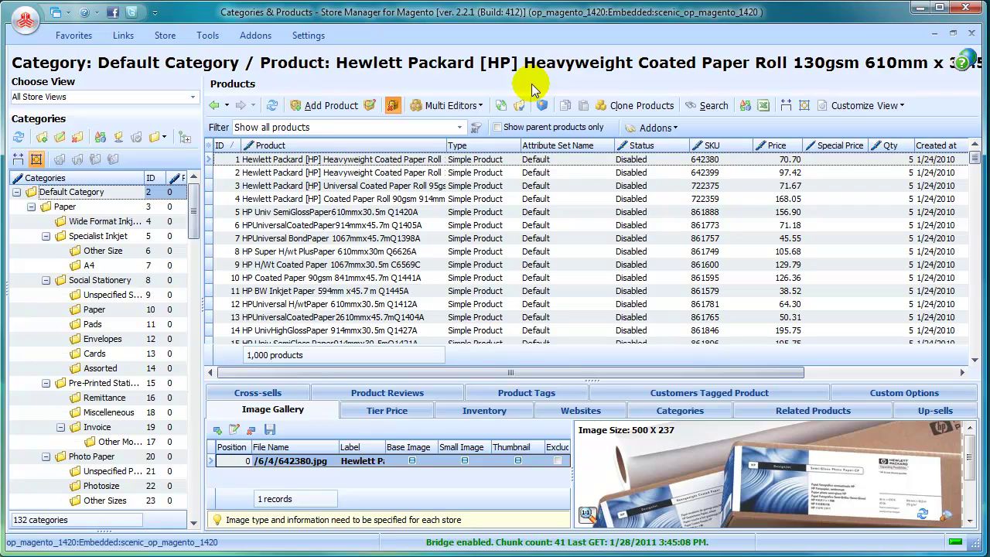
{"action": "left_click", "coordinate": [605, 145]}
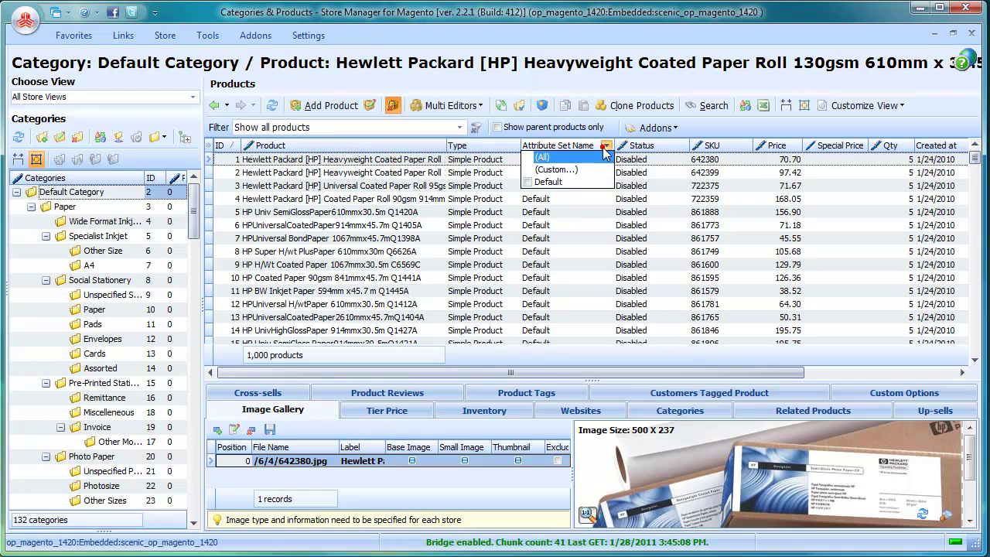
{"action": "left_click", "coordinate": [532, 181]}
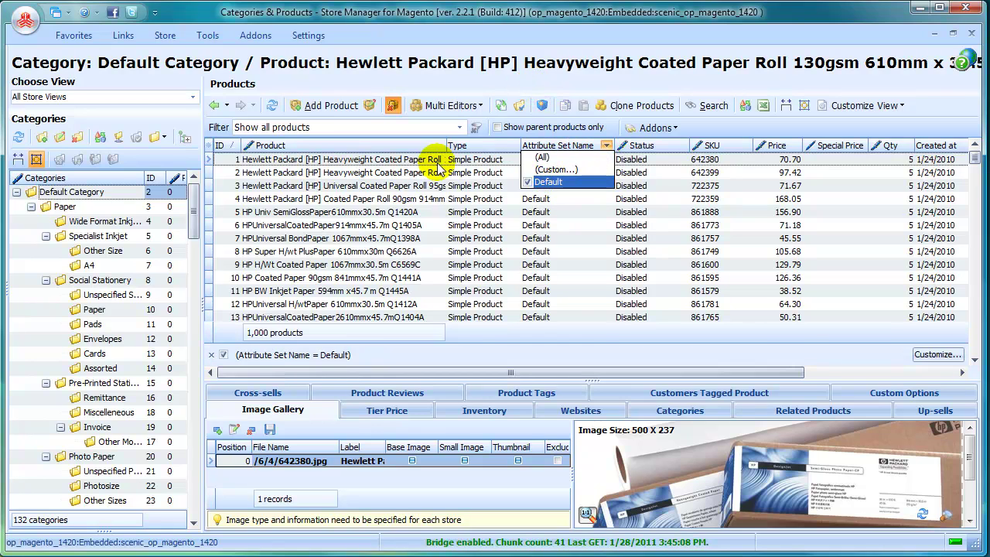
Select all filtered products and open the Products Multi Editor
{"action": "left_click", "coordinate": [437, 172]}
{"action": "key", "text": "ctrl+a"}
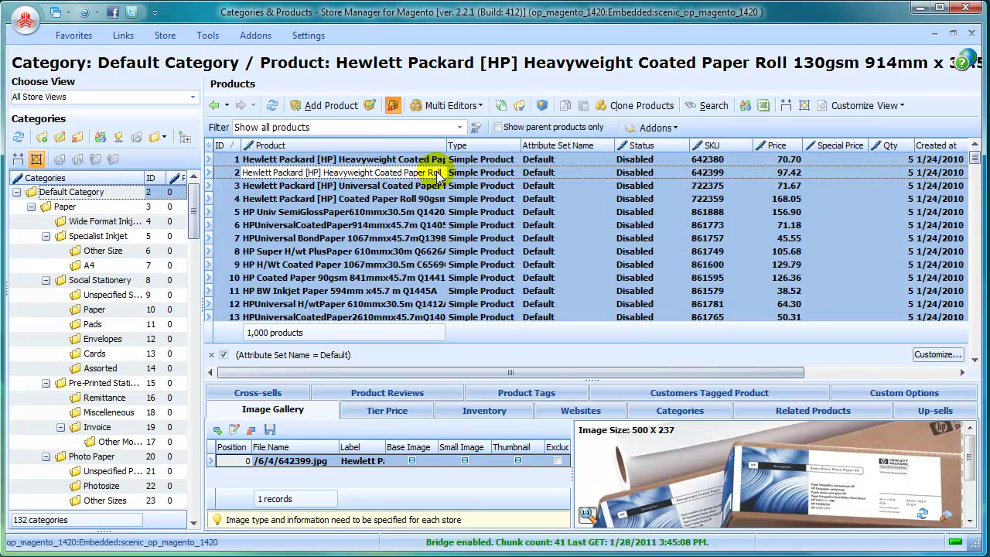
{"action": "left_click", "coordinate": [474, 106]}
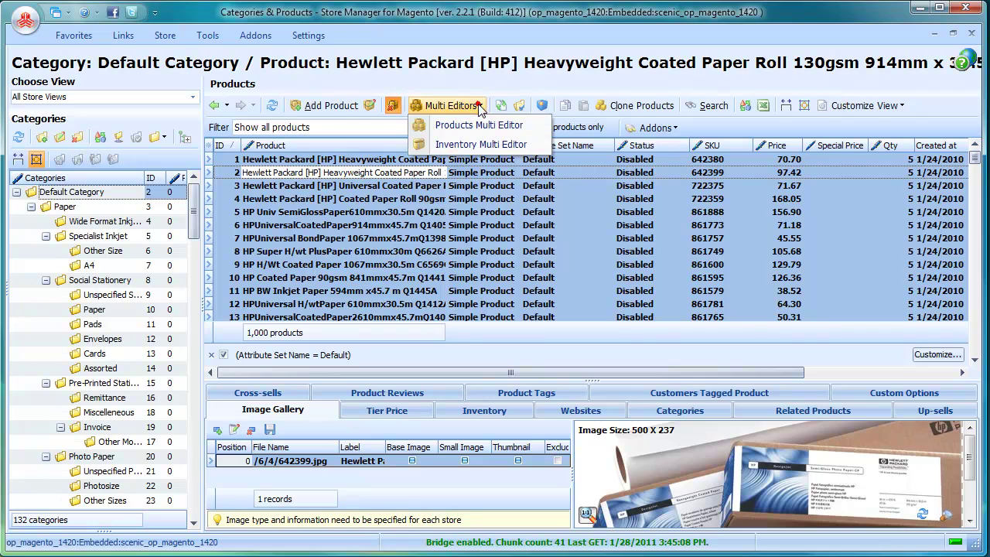
{"action": "left_click", "coordinate": [478, 125]}
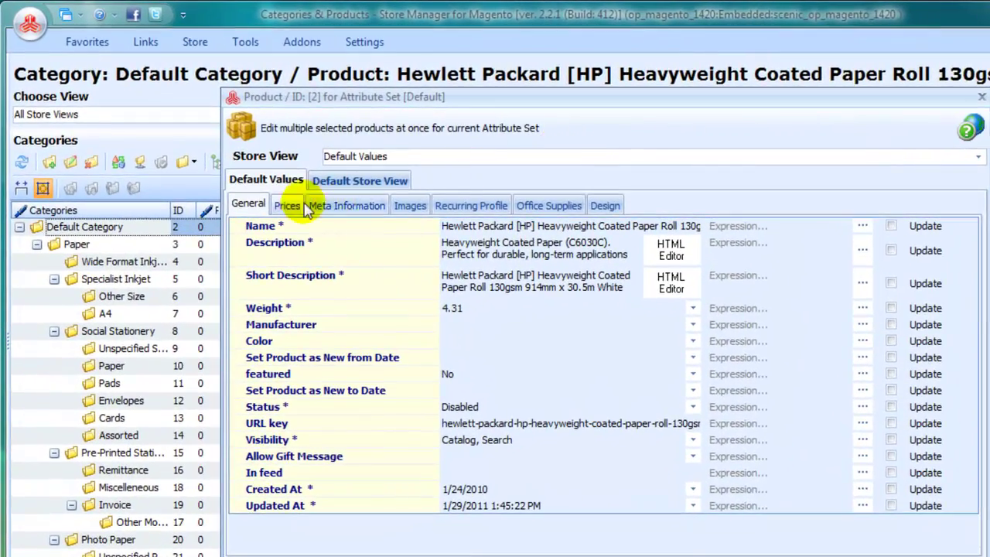
Mark Price and Special Price for update, with values 25 and 15
{"action": "left_click", "coordinate": [283, 202]}
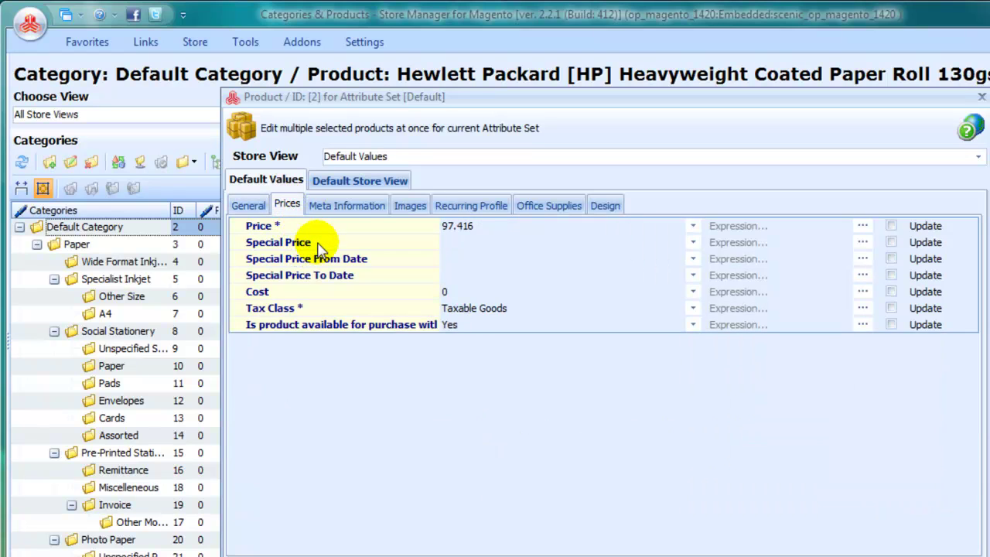
{"action": "left_click", "coordinate": [891, 226]}
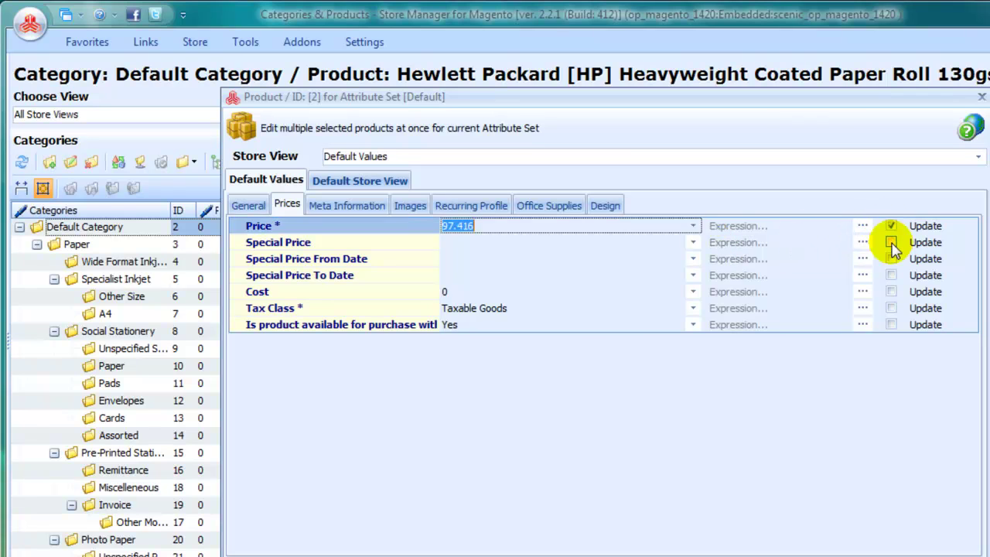
{"action": "left_click", "coordinate": [891, 243]}
{"action": "left_click", "coordinate": [644, 226]}
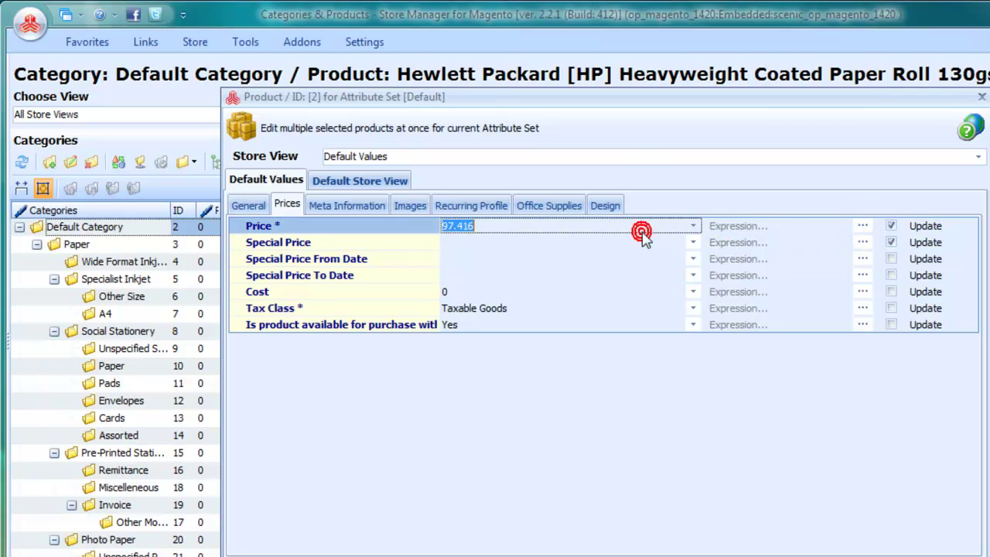
{"action": "type", "text": "25"}
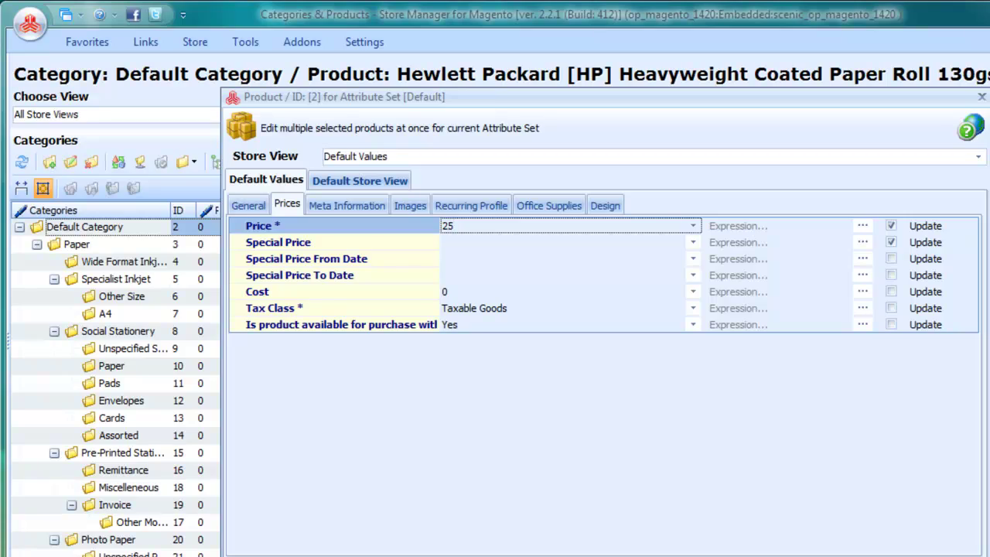
{"action": "left_click", "coordinate": [642, 242]}
{"action": "type", "text": "15"}
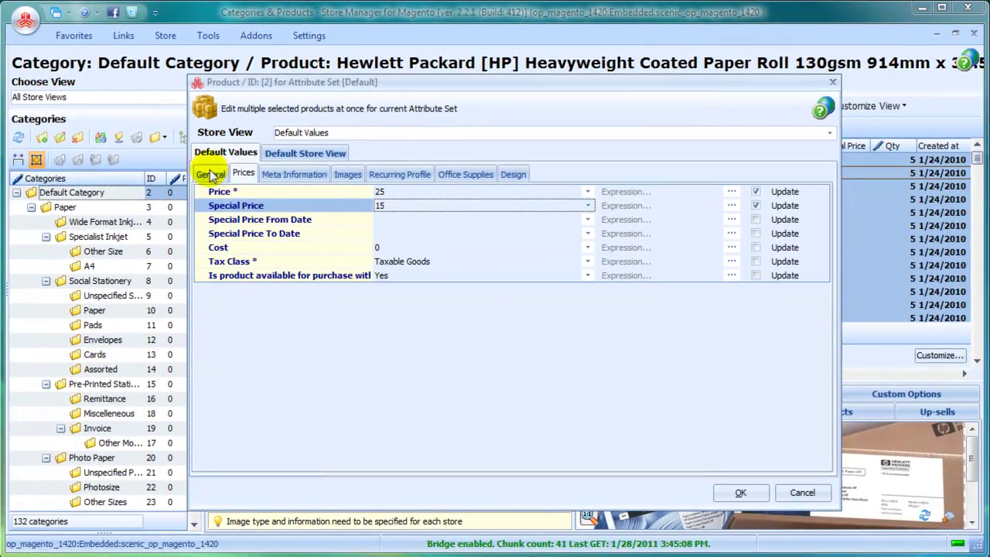
Mark Status for update and set it to Enabled
{"action": "left_click", "coordinate": [209, 174]}
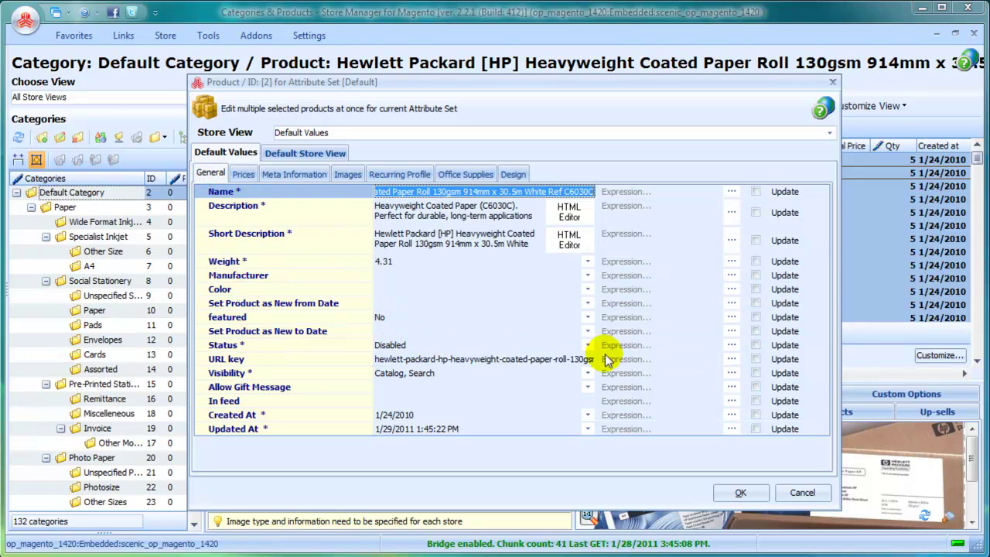
{"action": "left_click", "coordinate": [754, 347]}
{"action": "left_click", "coordinate": [587, 347]}
{"action": "left_click", "coordinate": [561, 377]}
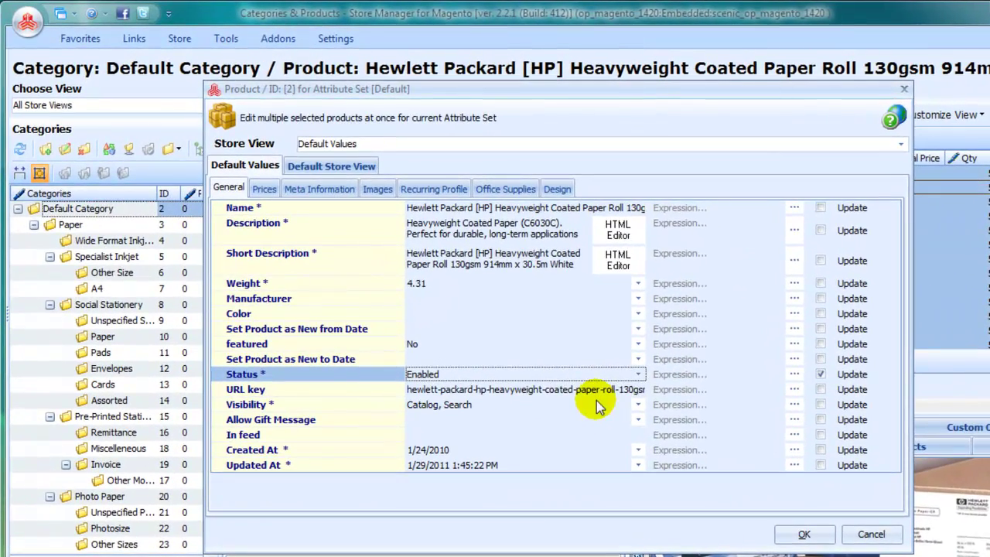
Replace the Description with 'Red', mark it for update, and apply the bulk edit
{"action": "left_click", "coordinate": [460, 232]}
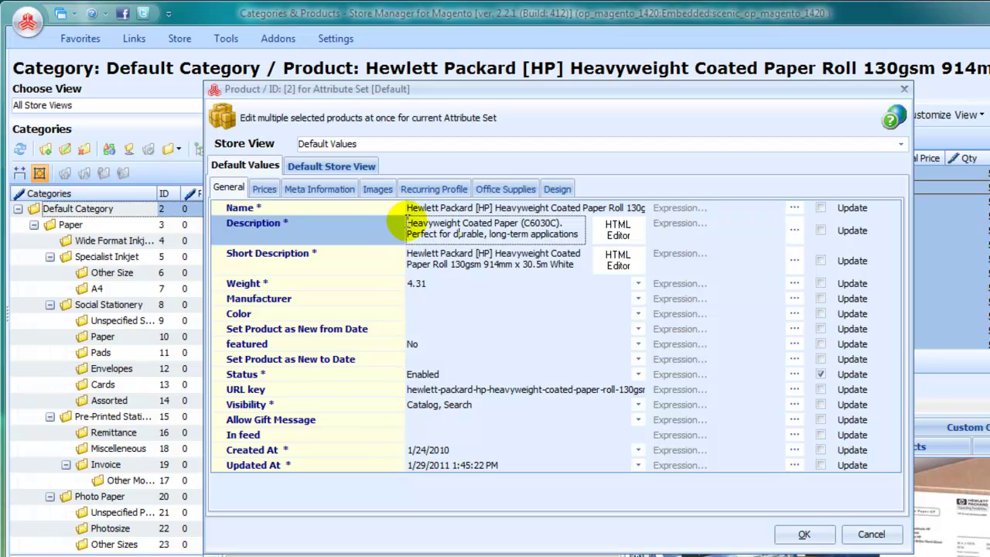
{"action": "left_click_drag", "start_coordinate": [407, 225], "coordinate": [576, 238]}
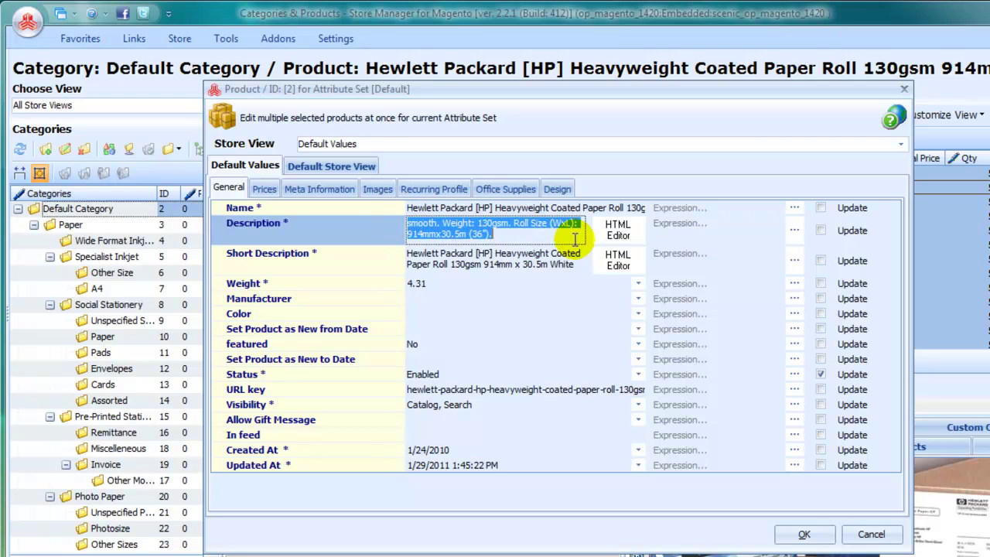
{"action": "type", "text": "Red"}
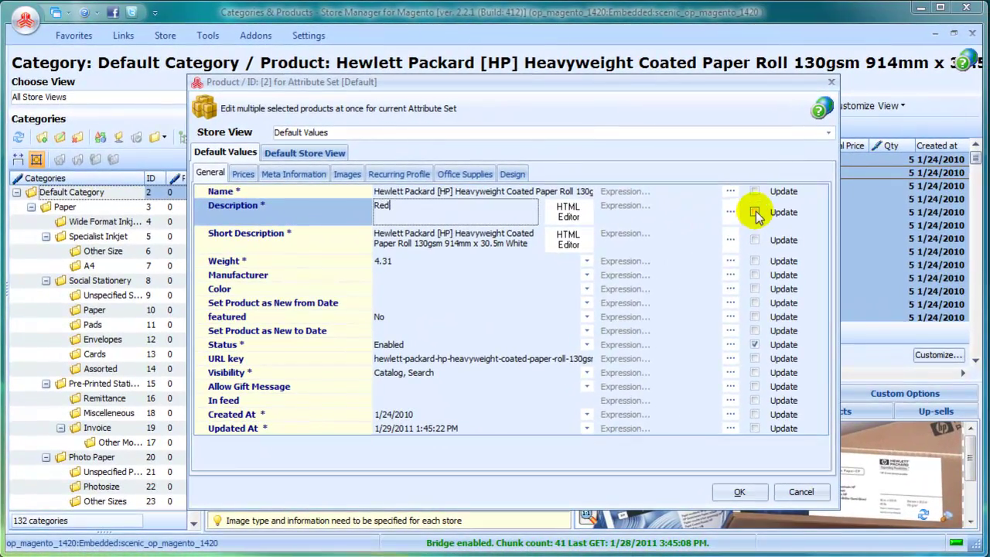
{"action": "left_click", "coordinate": [755, 213]}
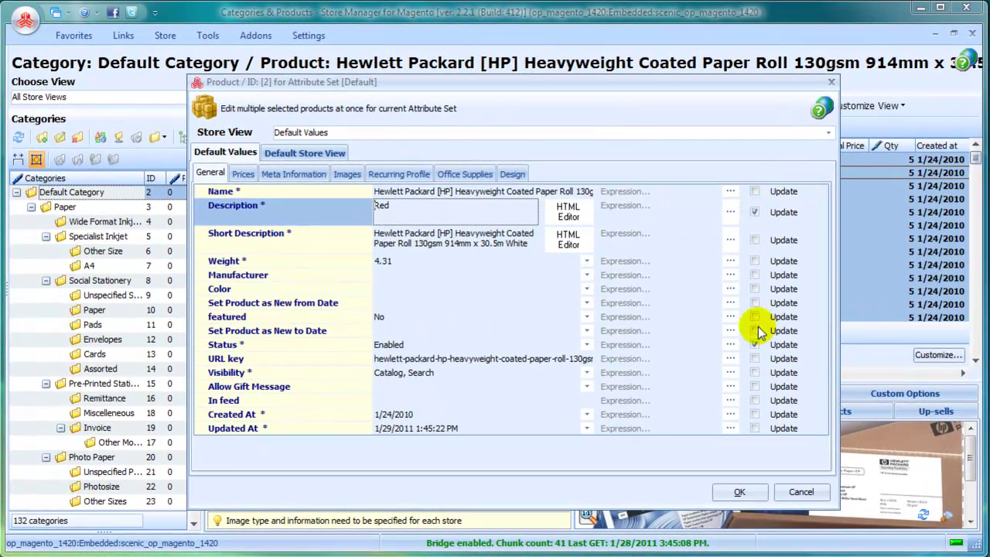
{"action": "left_click", "coordinate": [741, 491]}
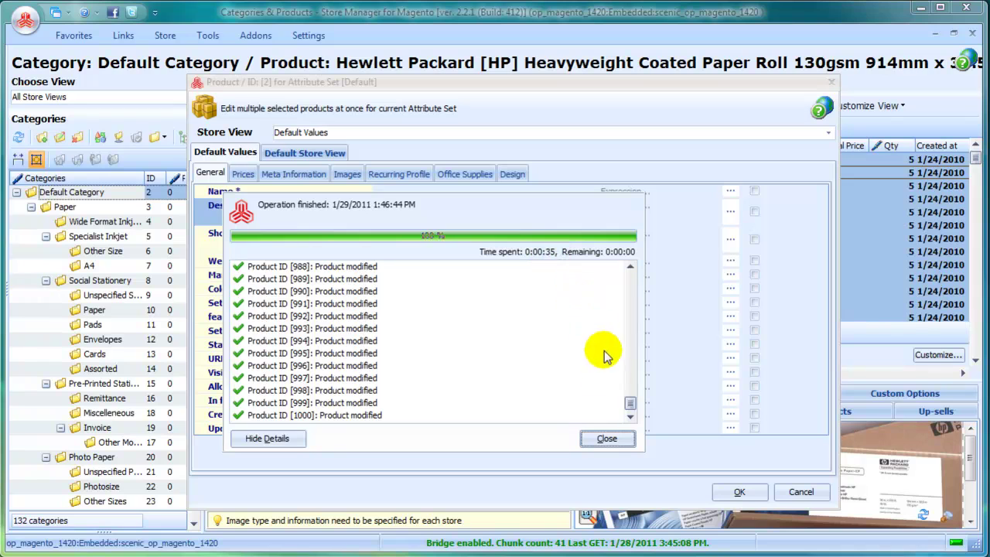
Close the finished progress report and return to the updated product grid
{"action": "left_click", "coordinate": [607, 439]}
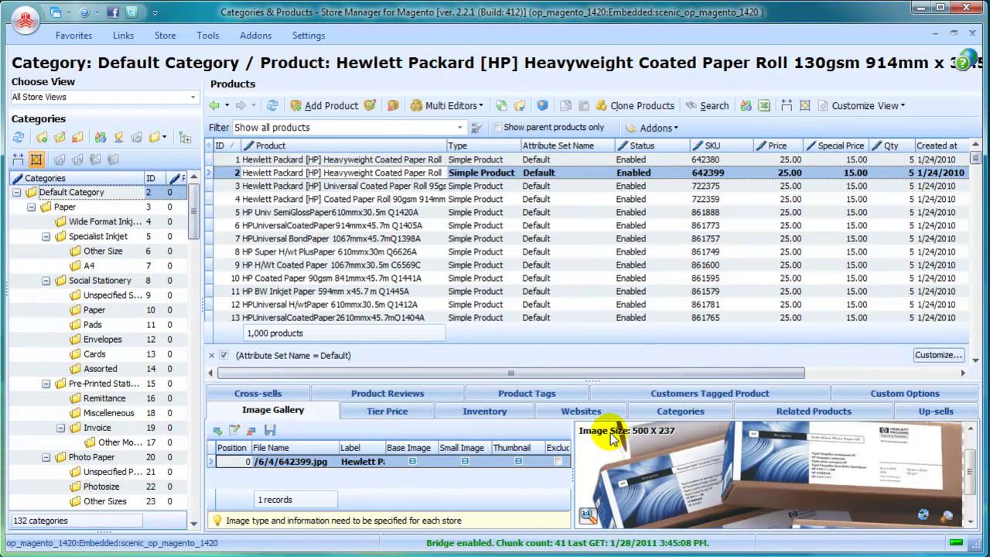
{"action": "left_click", "coordinate": [763, 159]}
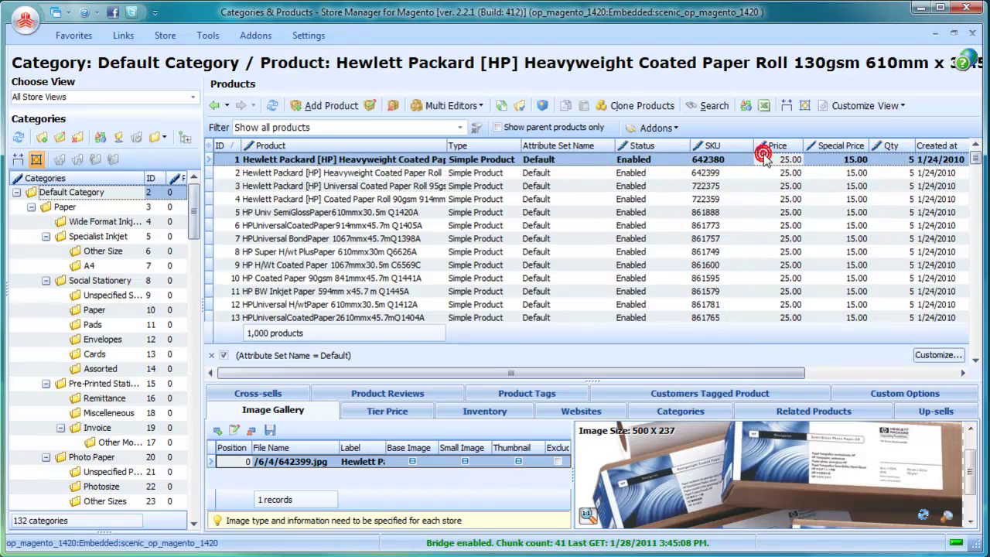
{"action": "left_click", "coordinate": [764, 172]}
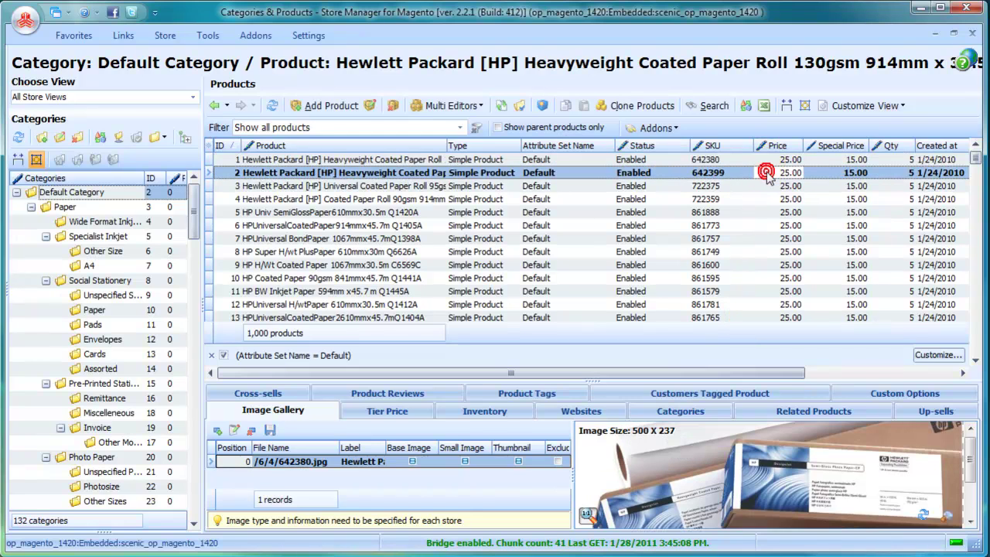
{"action": "left_click", "coordinate": [831, 159]}
{"action": "left_click", "coordinate": [838, 185]}
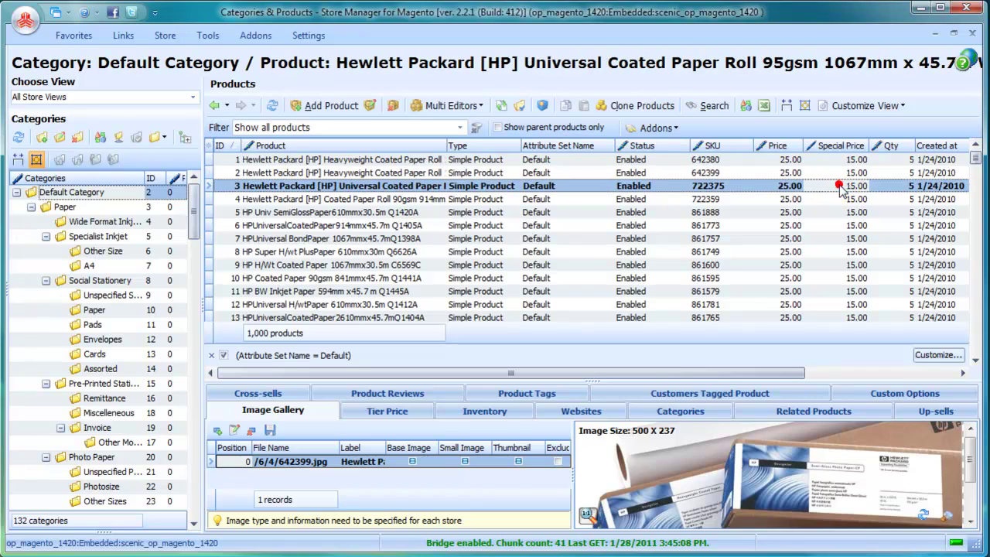
{"action": "left_click", "coordinate": [648, 159]}
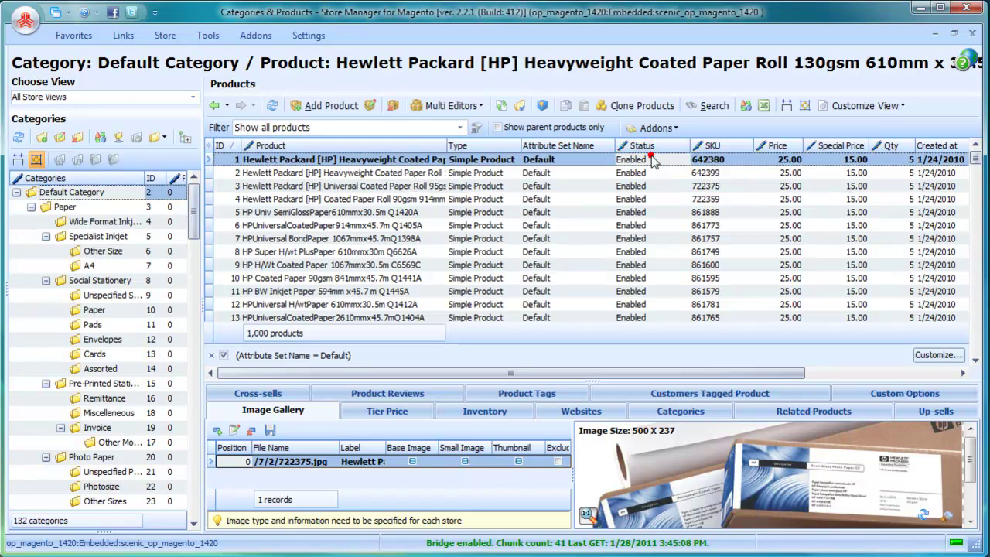
{"action": "left_click", "coordinate": [651, 199]}
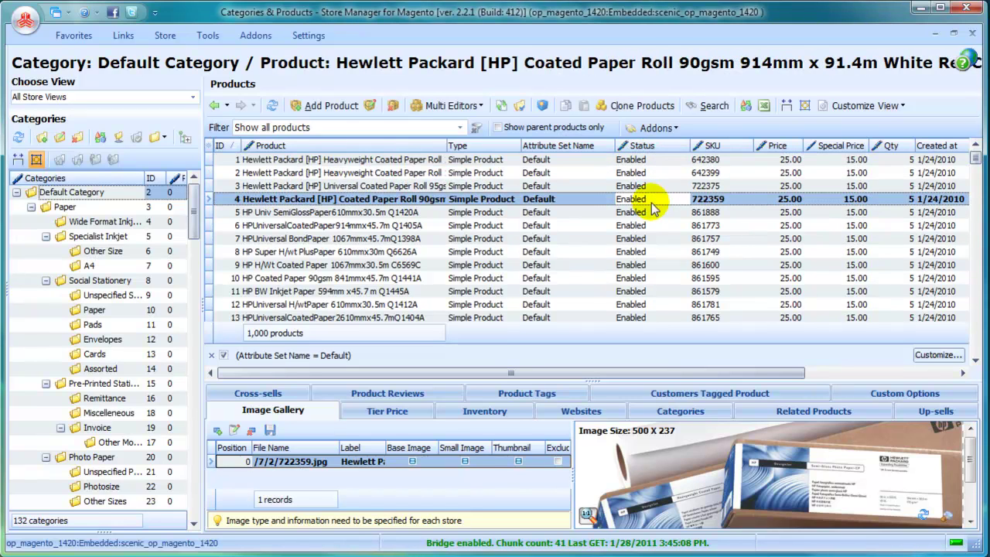
{"action": "left_click", "coordinate": [570, 159]}
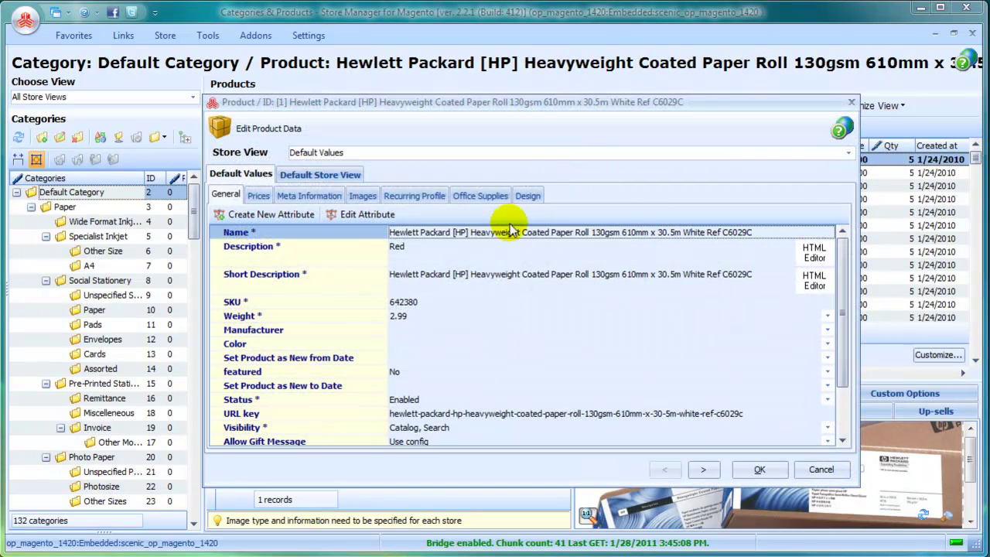
{"action": "left_click", "coordinate": [496, 249]}
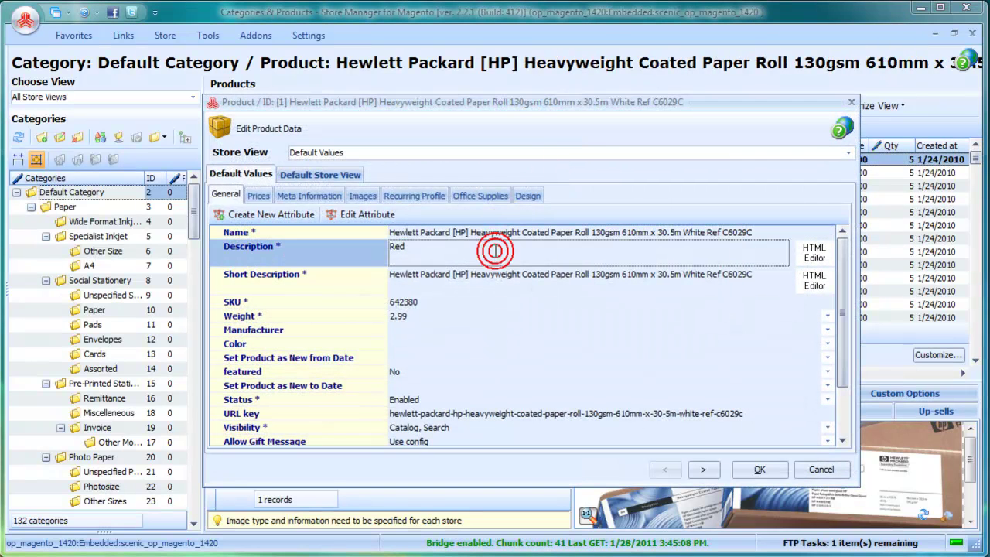
{"action": "left_click", "coordinate": [706, 470]}
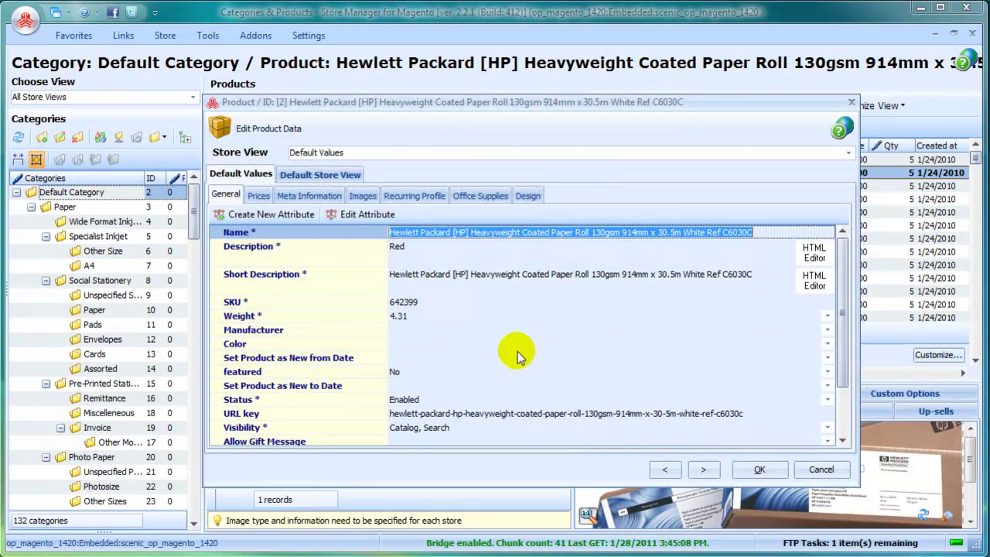
{"action": "left_click", "coordinate": [456, 252]}
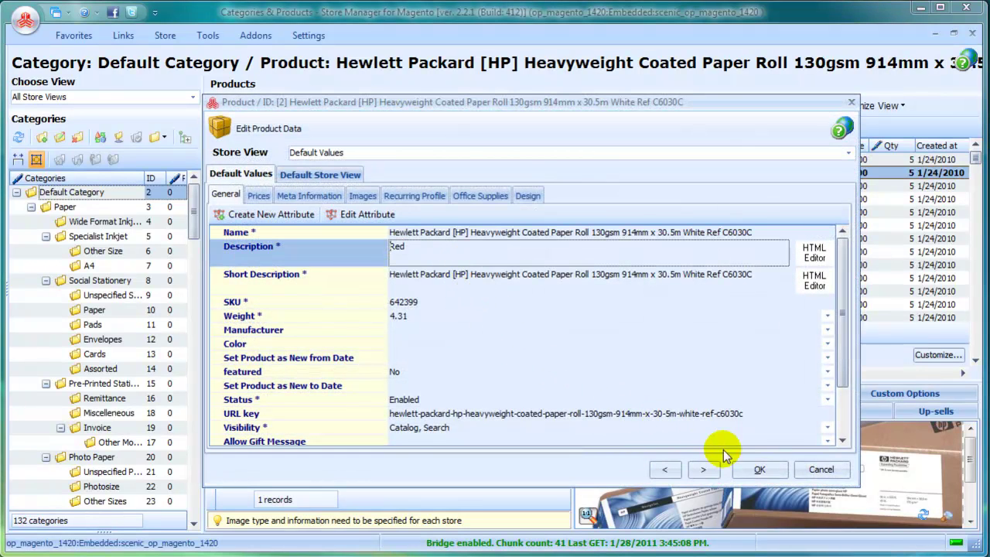
{"action": "left_click", "coordinate": [809, 470]}
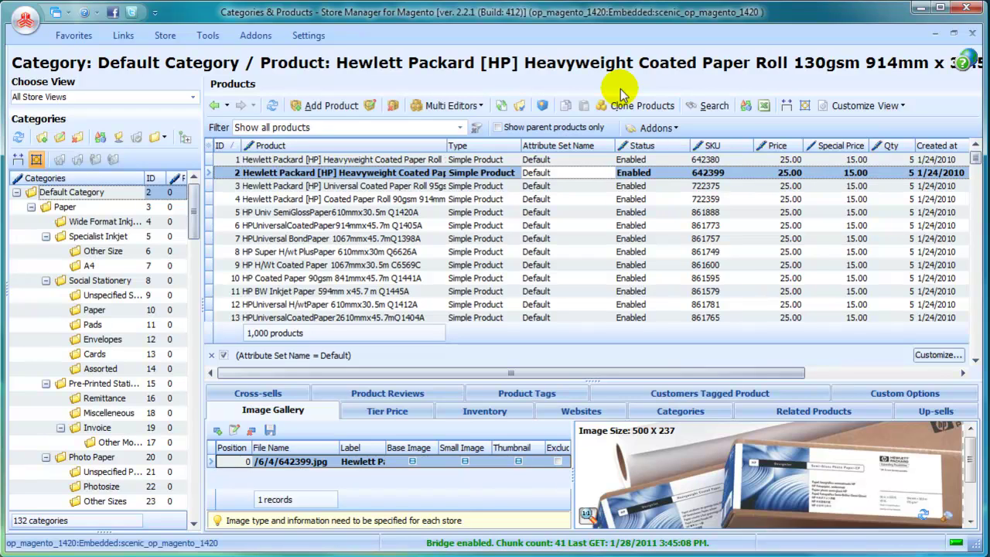
Show the enlarged Inventory details panel and focus the minimum cart quantity of 1
{"action": "left_click", "coordinate": [485, 410]}
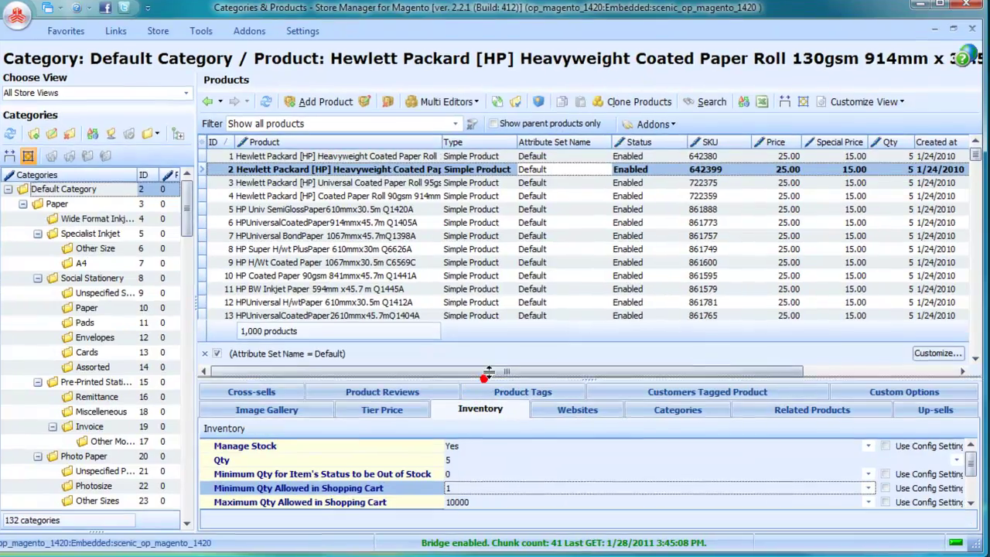
{"action": "left_click_drag", "start_coordinate": [489, 379], "coordinate": [497, 317]}
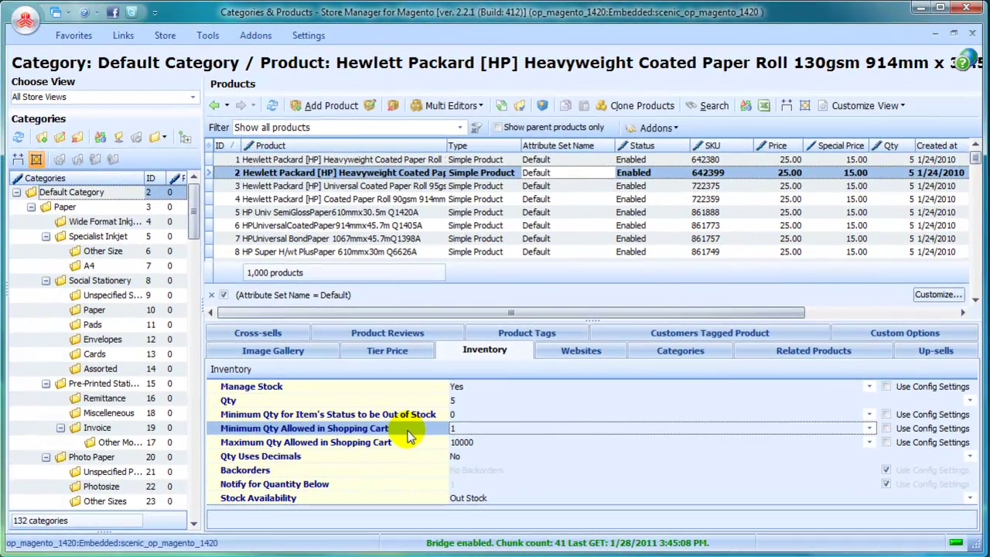
{"action": "left_click", "coordinate": [454, 426]}
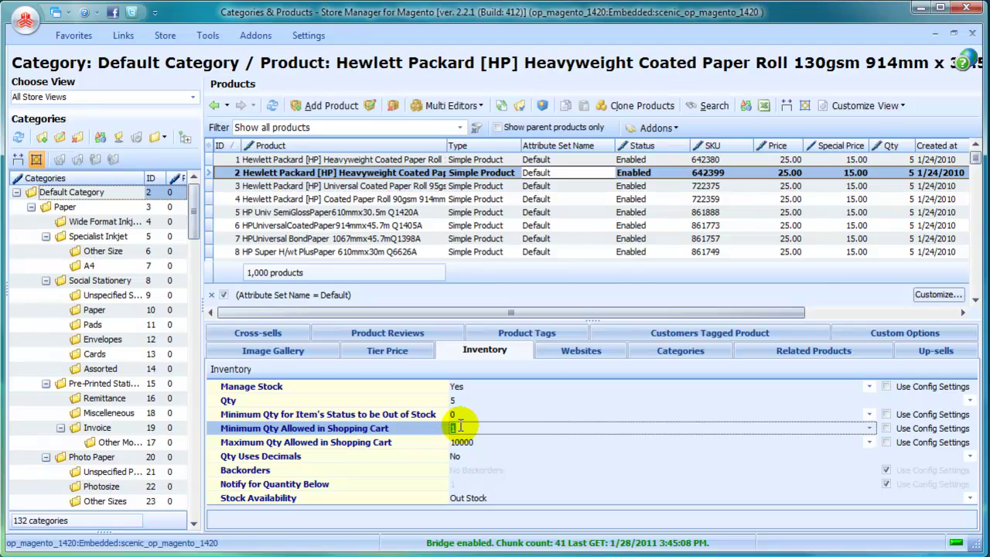
Confirm the Default attribute-set filter and select every product in the list
{"action": "left_click", "coordinate": [606, 146]}
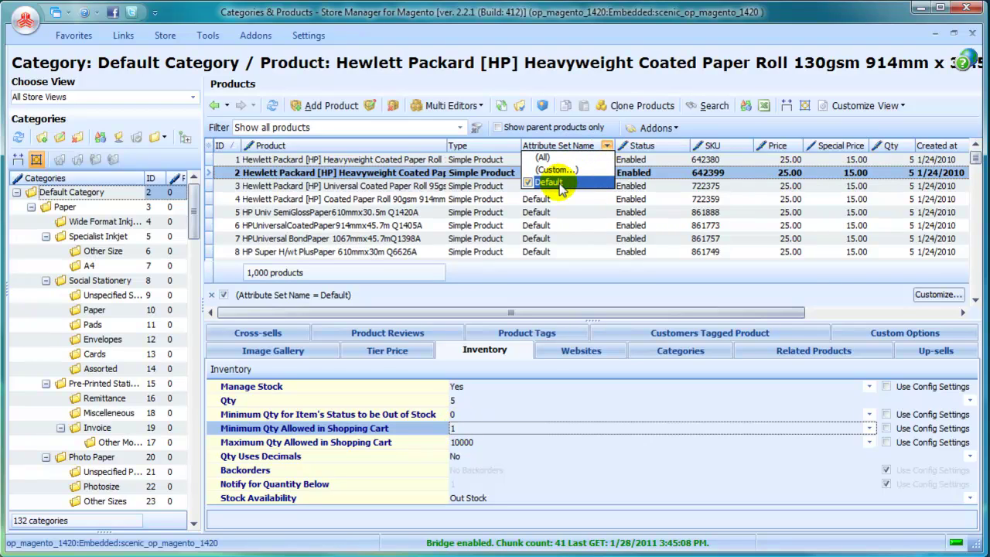
{"action": "left_click", "coordinate": [435, 190]}
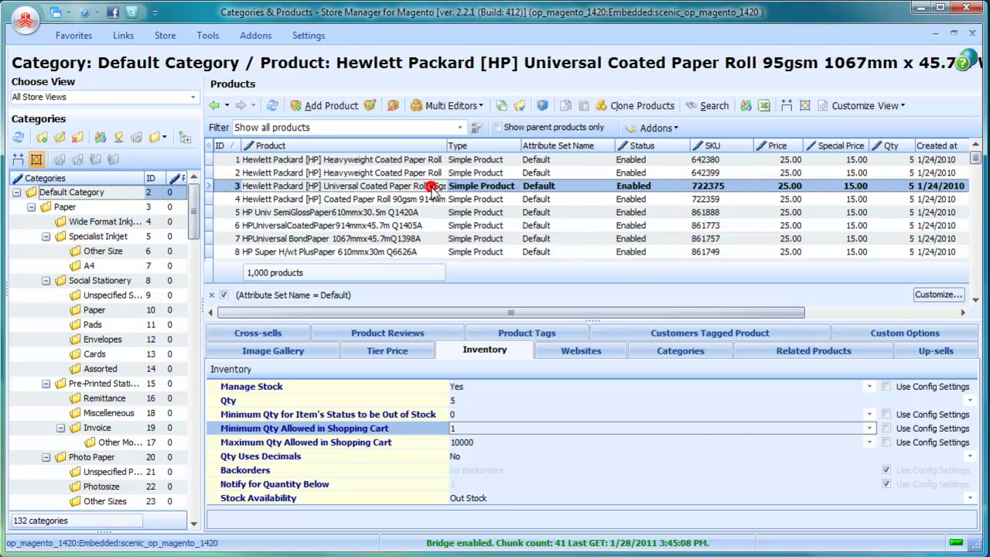
{"action": "key", "text": "ctrl+a"}
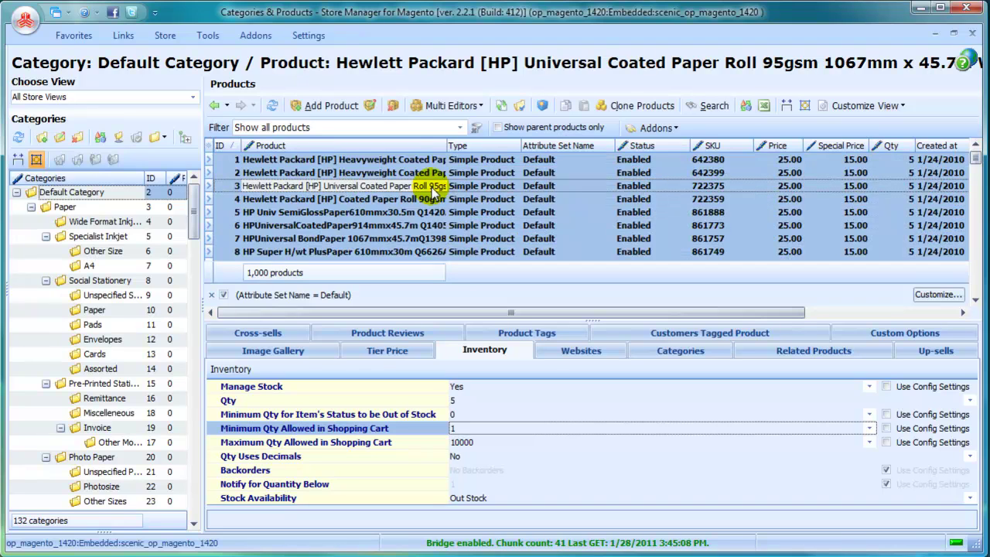
In the Inventory Multi Editor, set minimum cart quantity to [FIELD_VALUE]+5, marked for update
{"action": "left_click", "coordinate": [463, 106]}
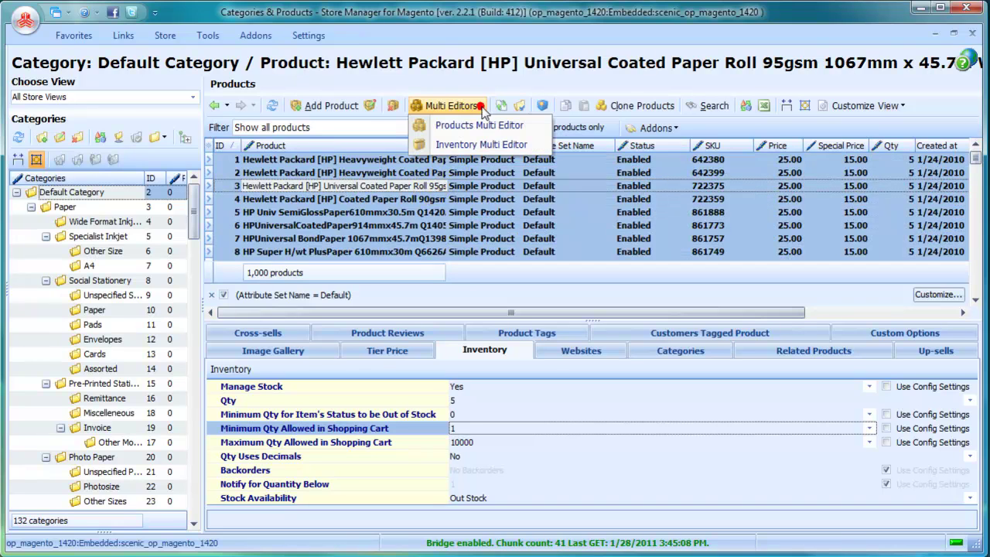
{"action": "left_click", "coordinate": [482, 144]}
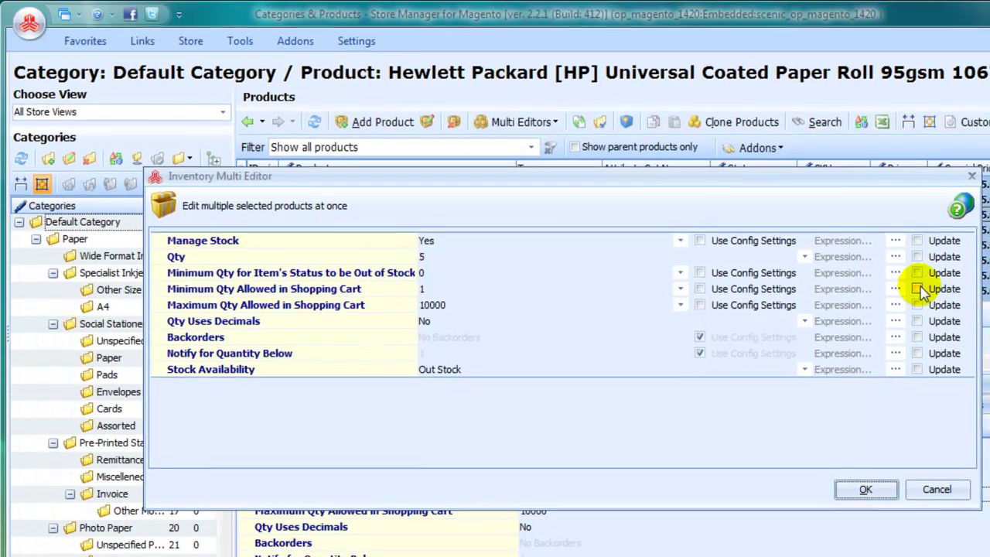
{"action": "left_click", "coordinate": [918, 289]}
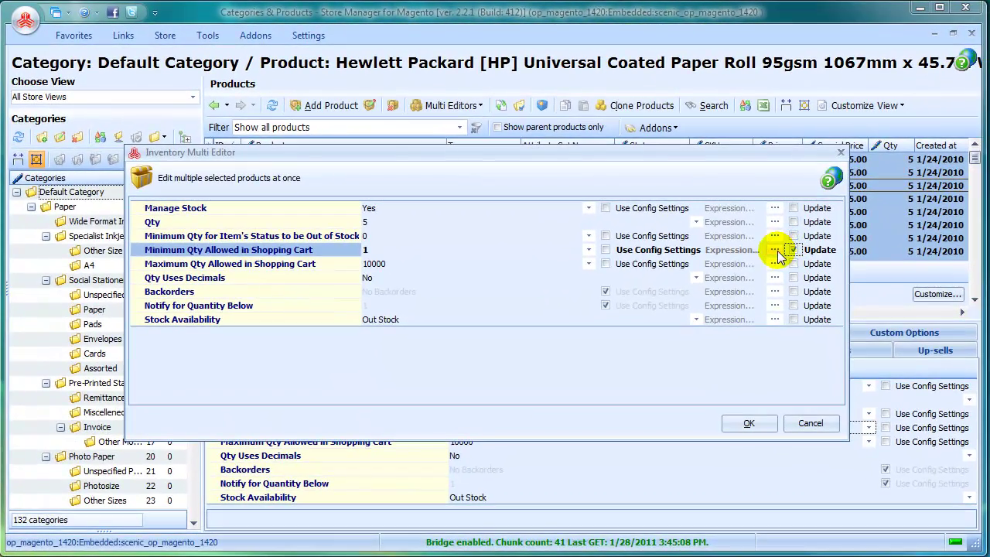
{"action": "left_click", "coordinate": [775, 251]}
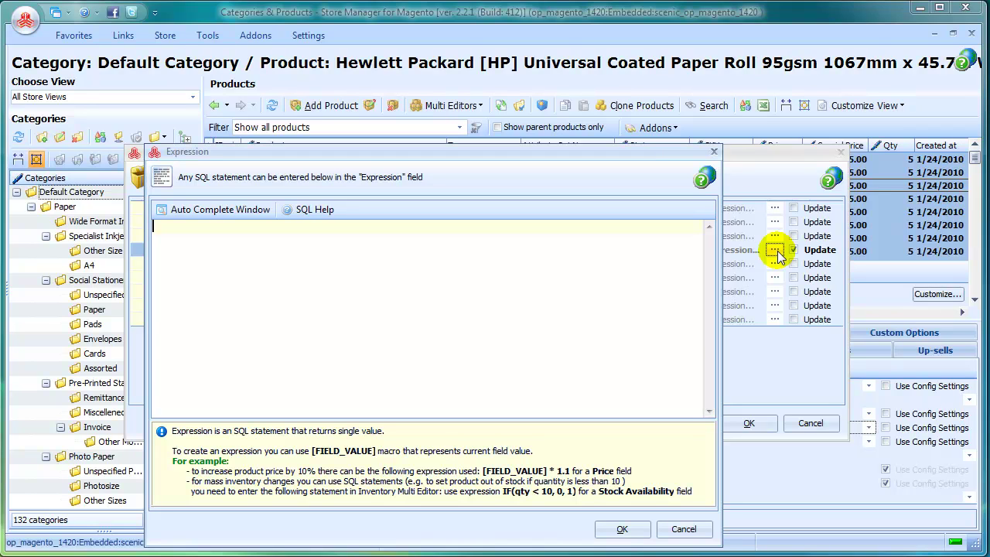
{"action": "left_click", "coordinate": [236, 214]}
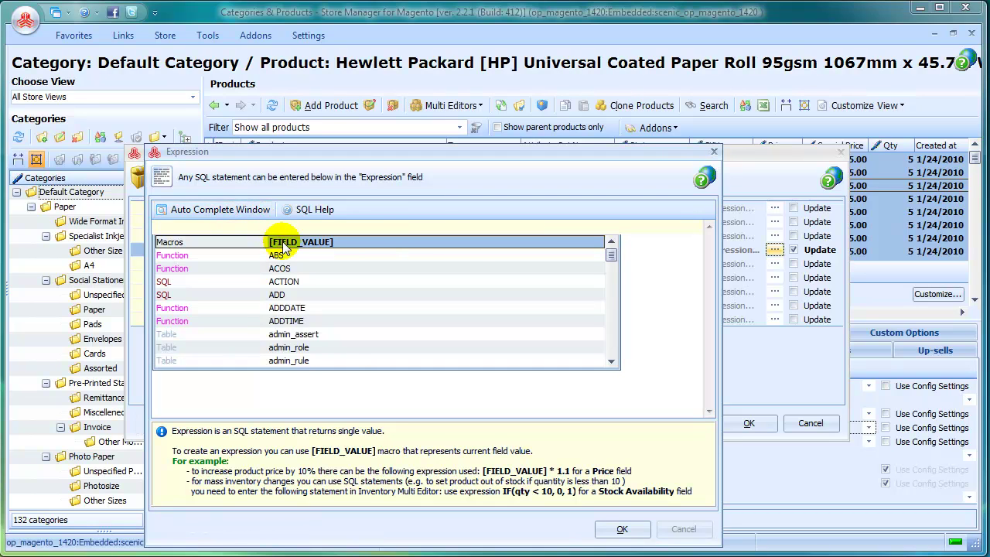
{"action": "double_click", "coordinate": [283, 242]}
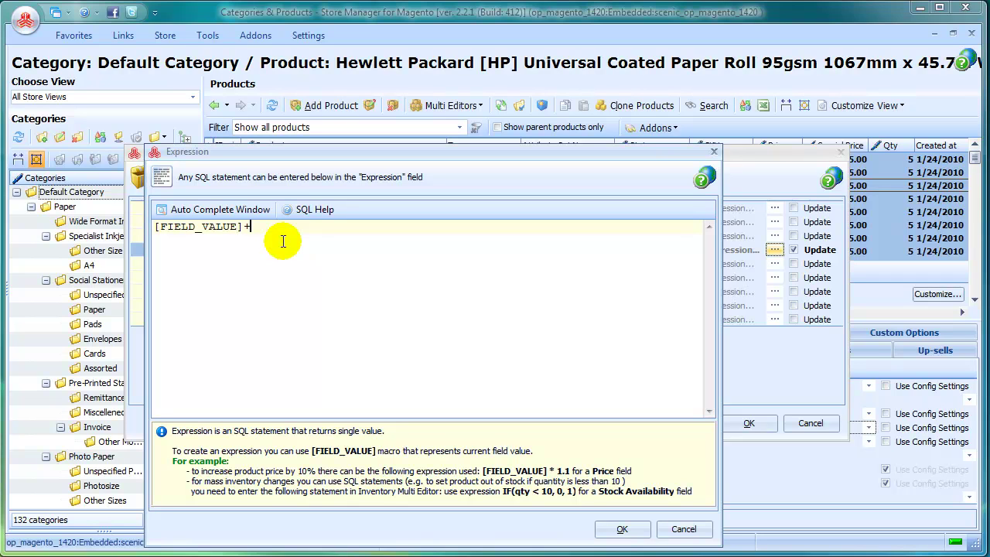
{"action": "left_click", "coordinate": [615, 528]}
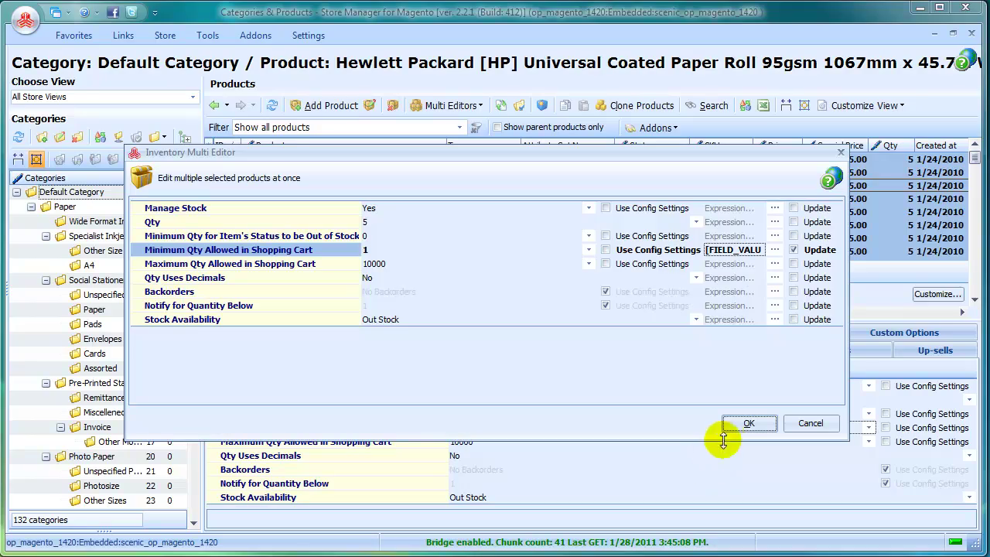
Apply the minimum cart quantity change to all selected products
{"action": "left_click", "coordinate": [742, 424]}
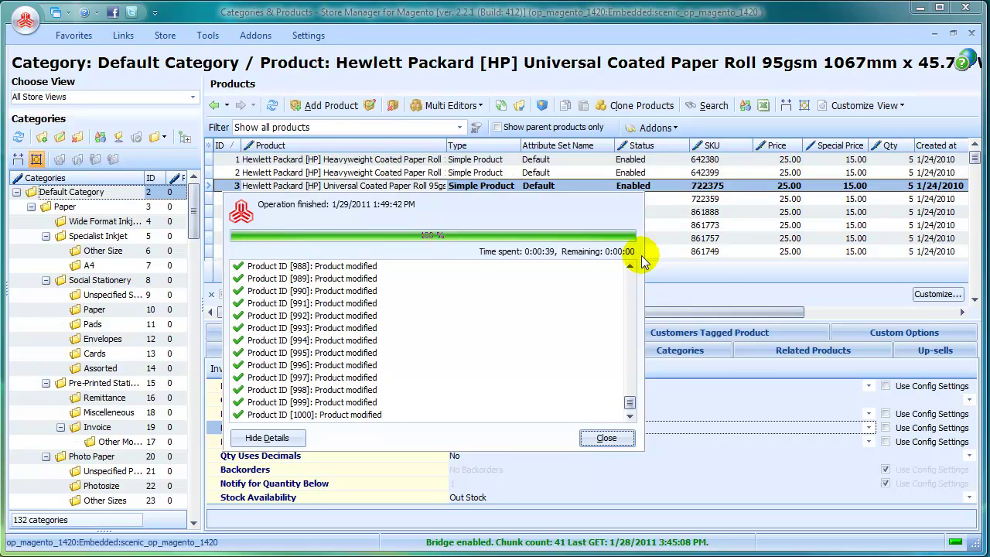
{"action": "left_click", "coordinate": [606, 438]}
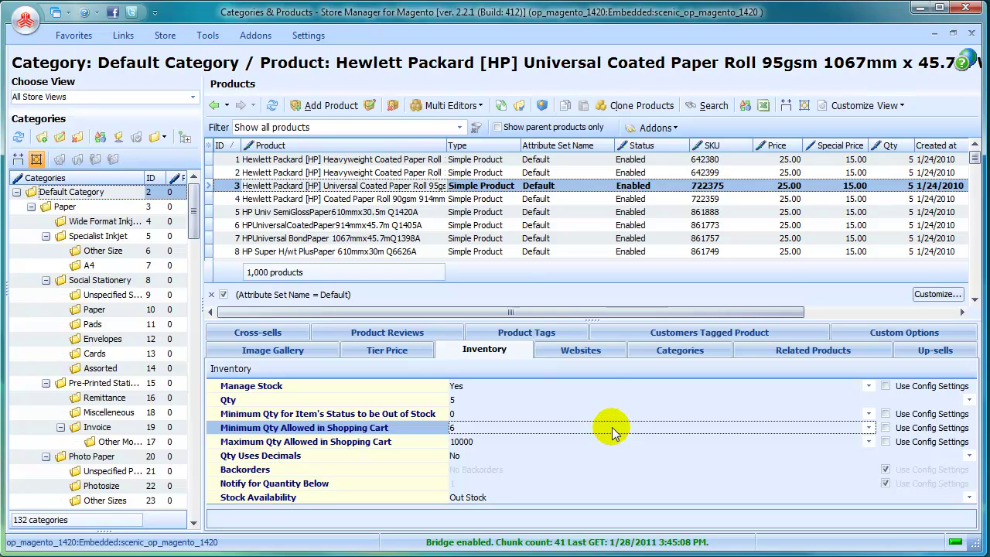
{"action": "left_click", "coordinate": [552, 211]}
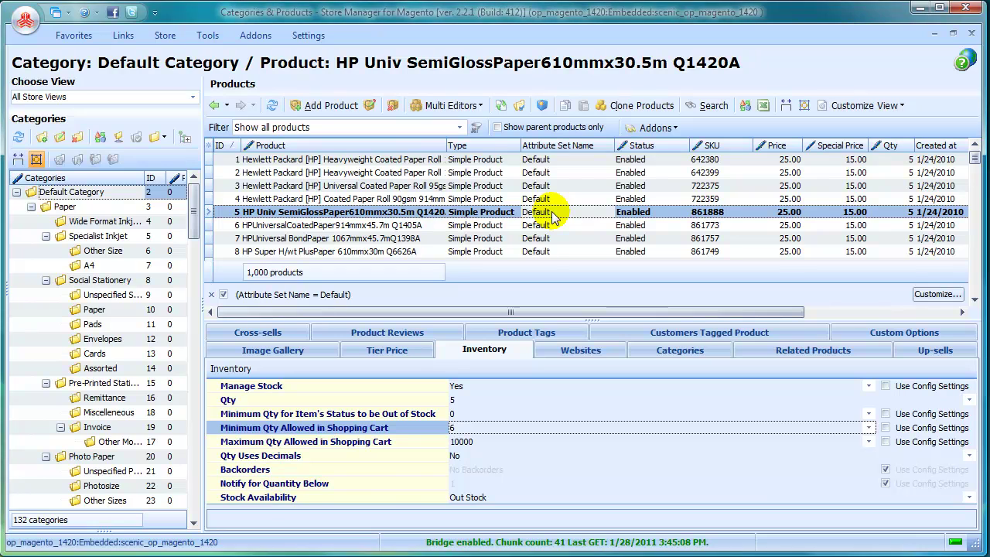
{"action": "left_click", "coordinate": [495, 422]}
{"action": "left_click", "coordinate": [550, 241]}
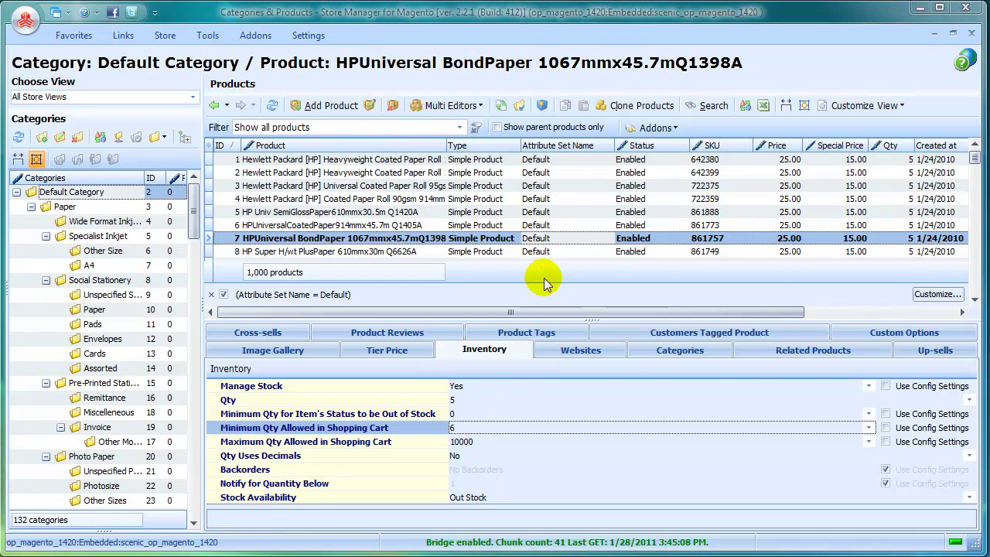
{"action": "left_click", "coordinate": [482, 427]}
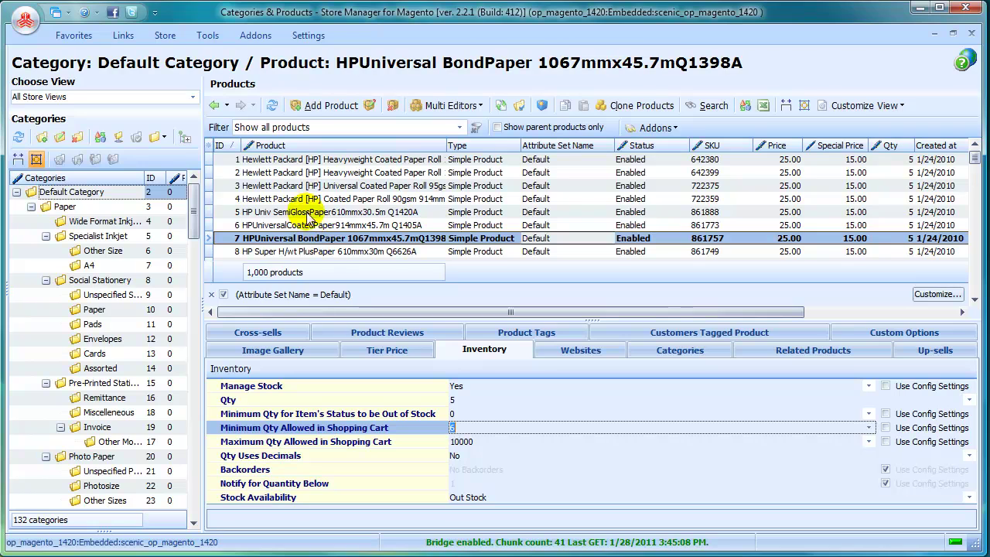
Select all products and open the Inventory Multi Editor
{"action": "left_click", "coordinate": [300, 186]}
{"action": "key", "text": "ctrl+a"}
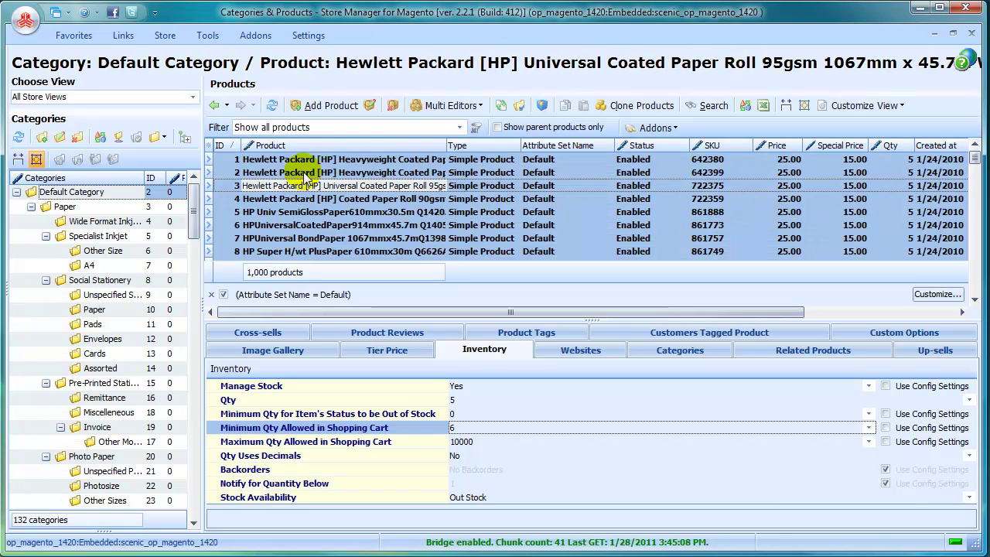
{"action": "left_click", "coordinate": [479, 104]}
{"action": "left_click", "coordinate": [480, 144]}
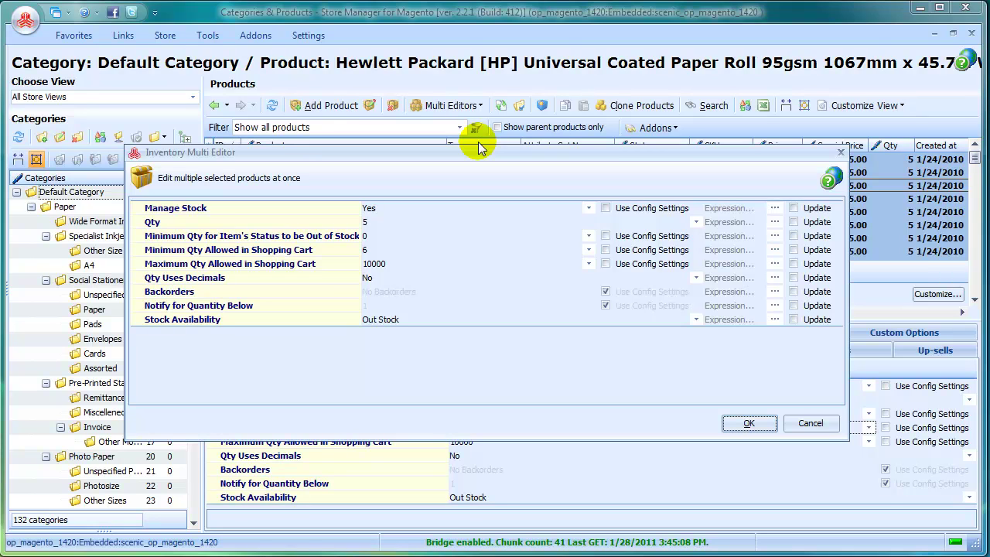
Mark Stock Availability for update with the expression if(qty<10,0,1)
{"action": "left_click", "coordinate": [794, 319]}
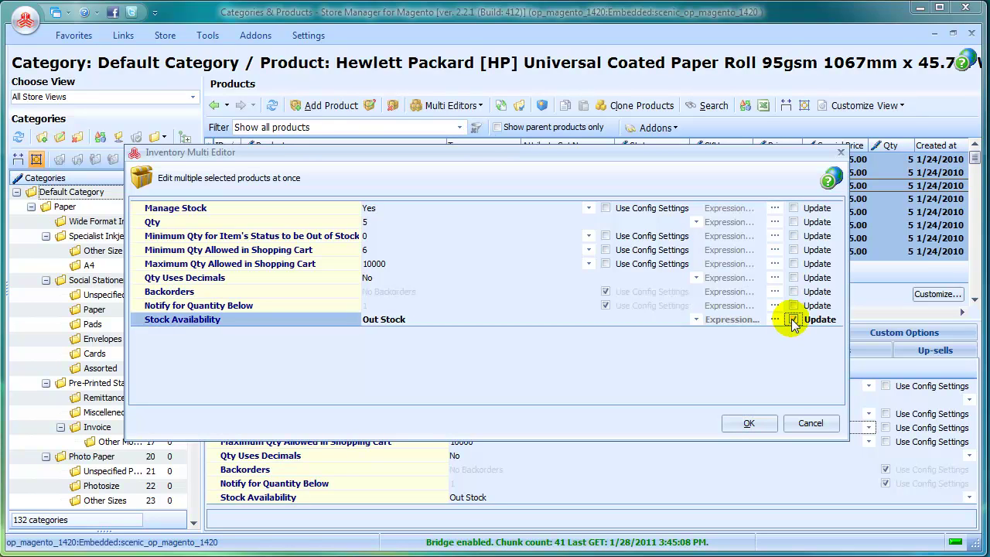
{"action": "left_click", "coordinate": [774, 320]}
{"action": "type", "text": "if(qty<10,0,1)"}
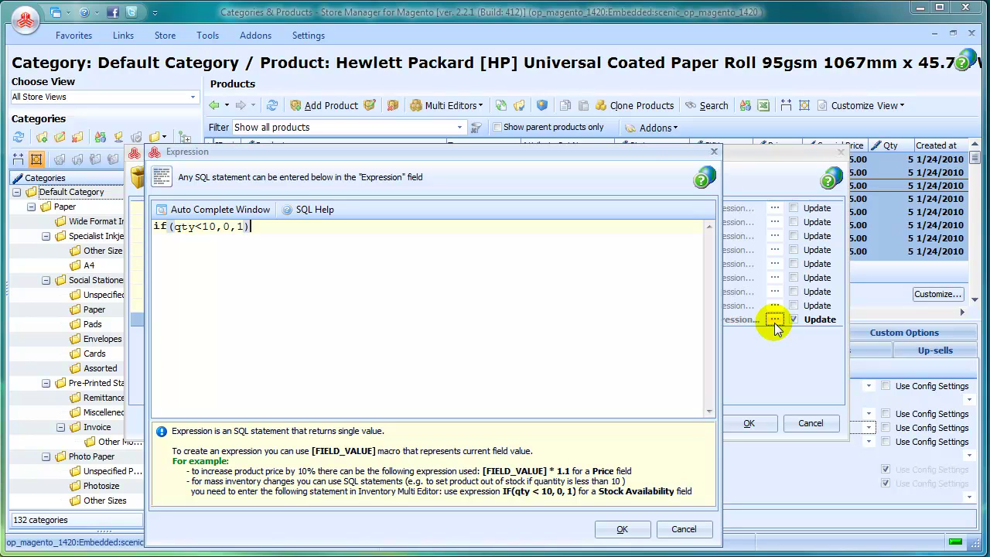
{"action": "left_click", "coordinate": [627, 531]}
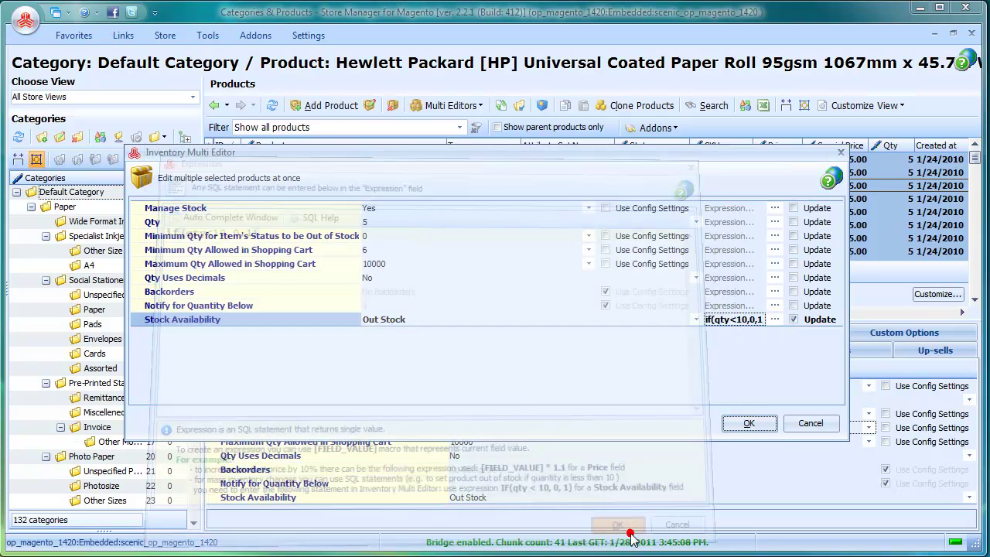
Apply the stock availability rule to all products and dismiss the completion report
{"action": "left_click", "coordinate": [745, 424]}
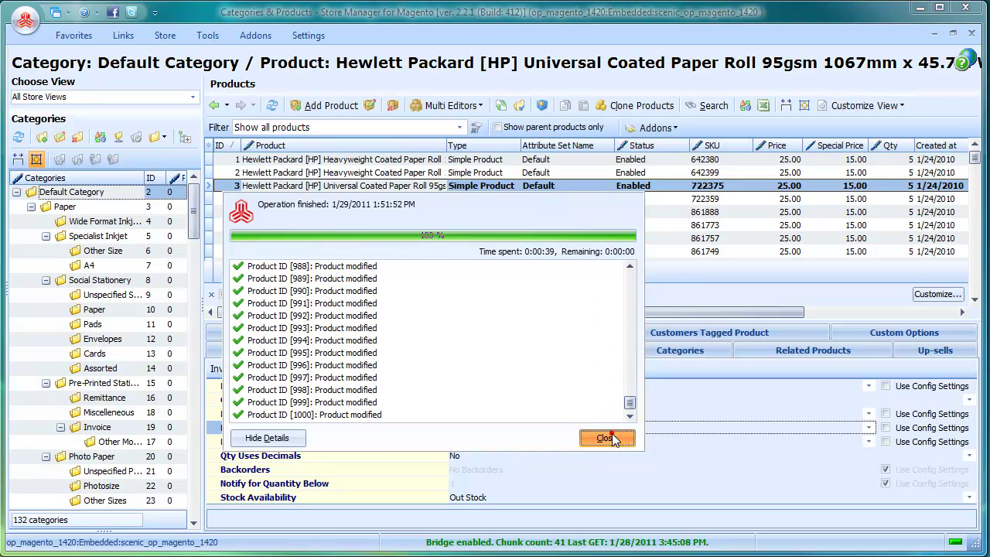
{"action": "left_click", "coordinate": [607, 437]}
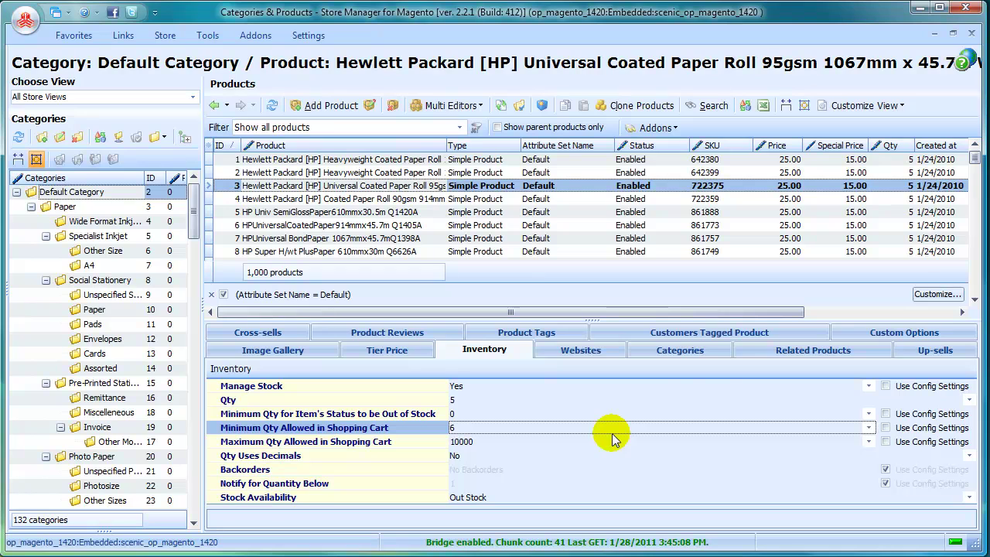
Filter the Qty column to 5, then to 12, confirming quantity-12 products are In Stock
{"action": "mouse_move", "coordinate": [891, 145]}
{"action": "left_click", "coordinate": [906, 146]}
{"action": "left_click", "coordinate": [862, 194]}
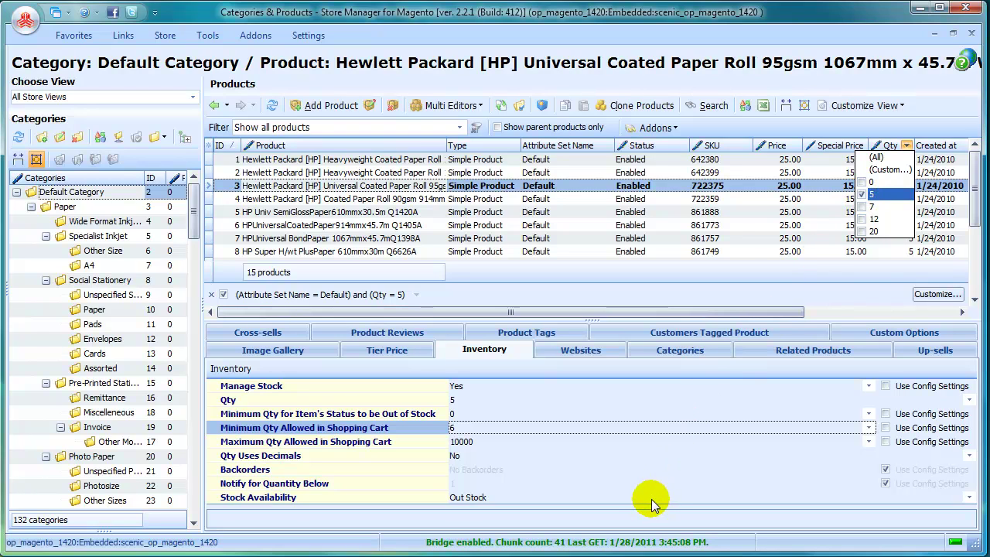
{"action": "left_click", "coordinate": [882, 251]}
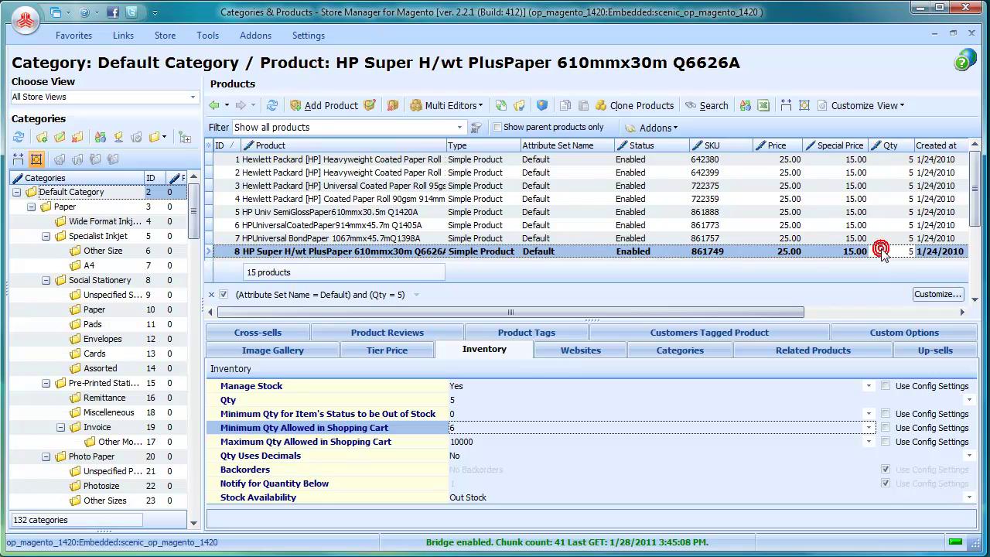
{"action": "left_click", "coordinate": [906, 145]}
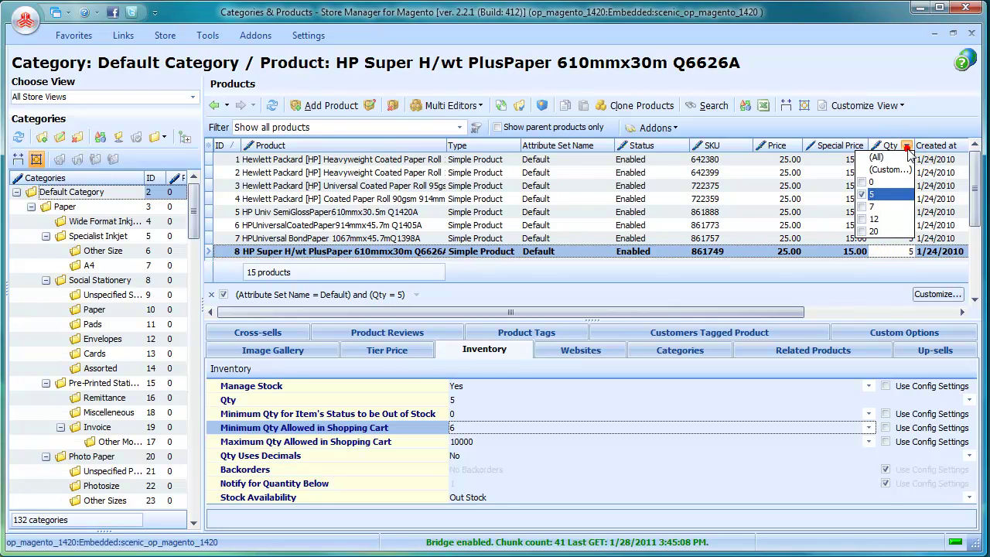
{"action": "left_click", "coordinate": [896, 220]}
{"action": "left_click", "coordinate": [862, 194]}
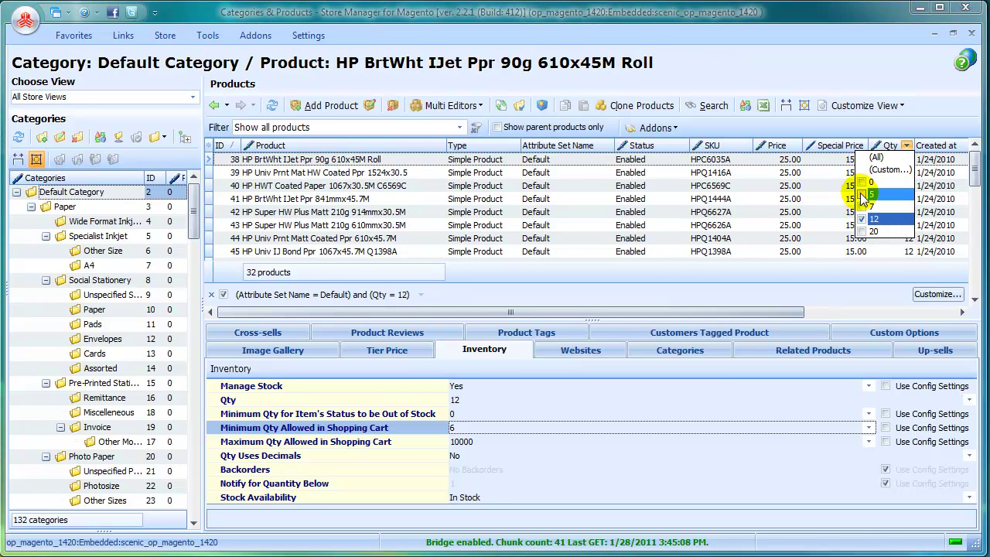
{"action": "left_click", "coordinate": [604, 500]}
{"action": "left_click", "coordinate": [854, 215]}
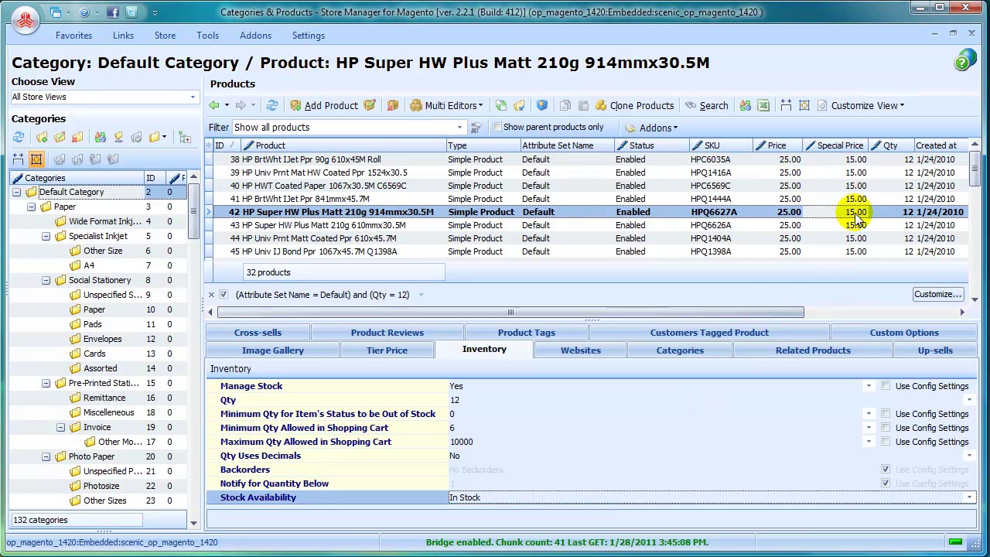
Switch the Qty filter to 7, listing 22 products that read Out Stock
{"action": "left_click", "coordinate": [907, 146]}
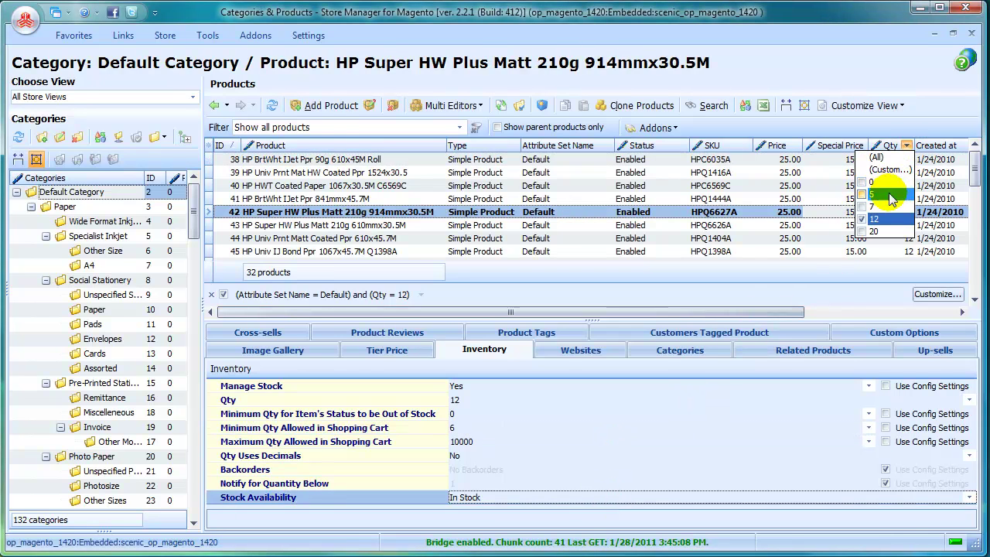
{"action": "left_click", "coordinate": [883, 208]}
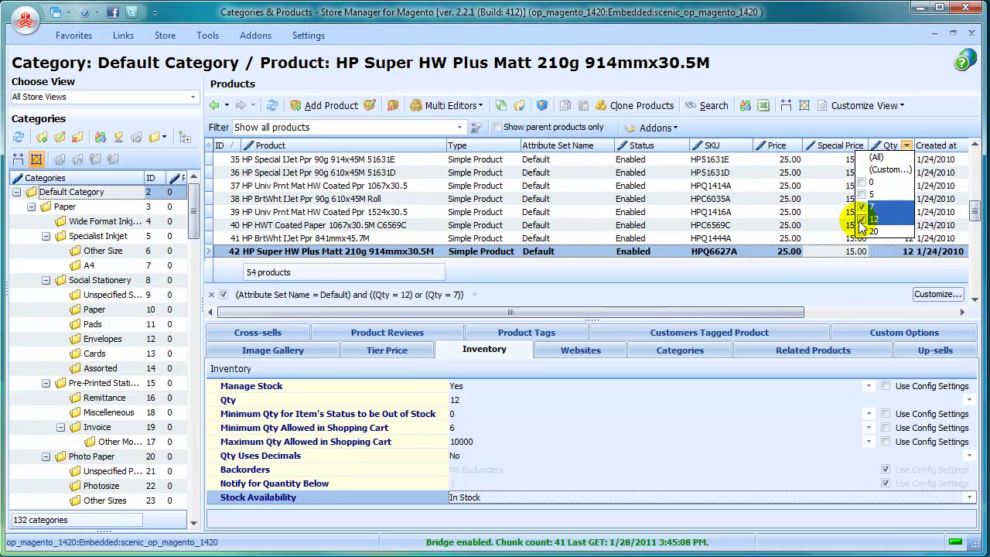
{"action": "left_click", "coordinate": [862, 220]}
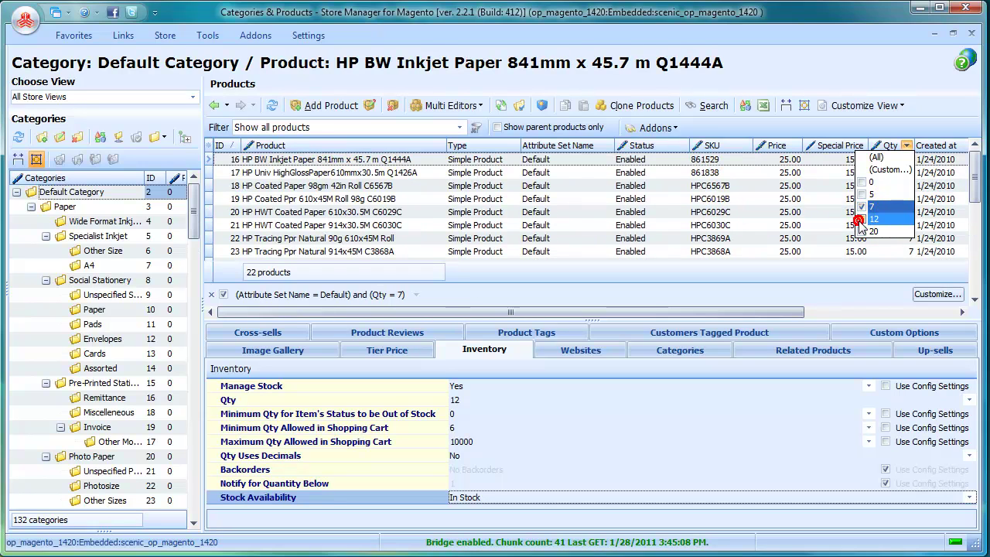
{"action": "left_click", "coordinate": [888, 251]}
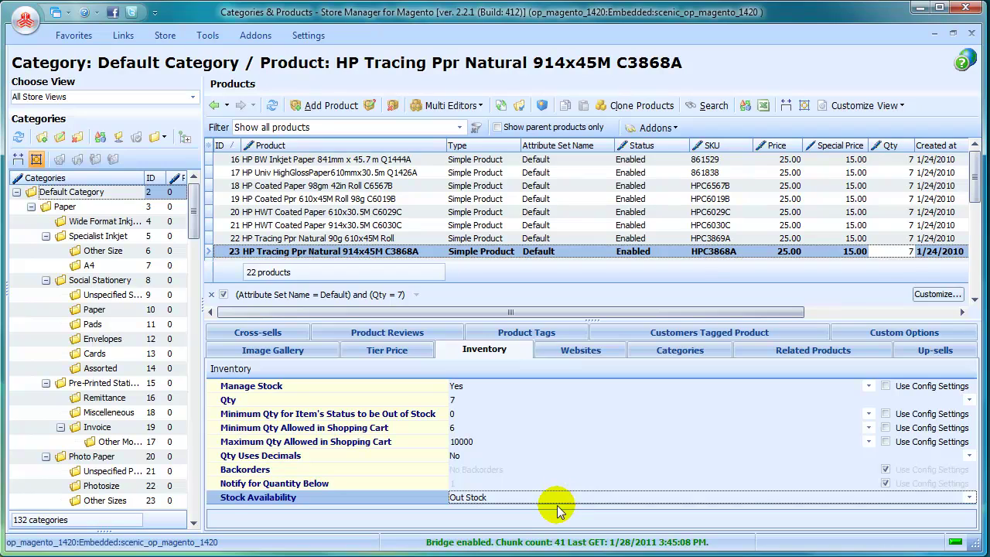